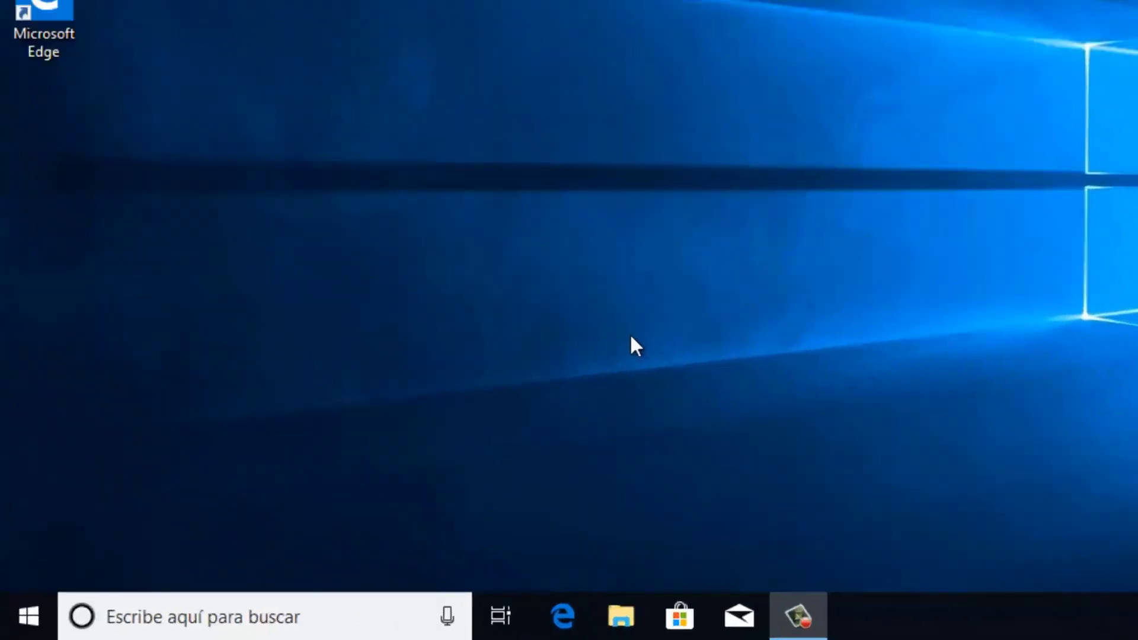
Step: Open System Configuration with msconfig and bring up the advanced boot options for Windows 10
{"action": "key", "text": "super"}
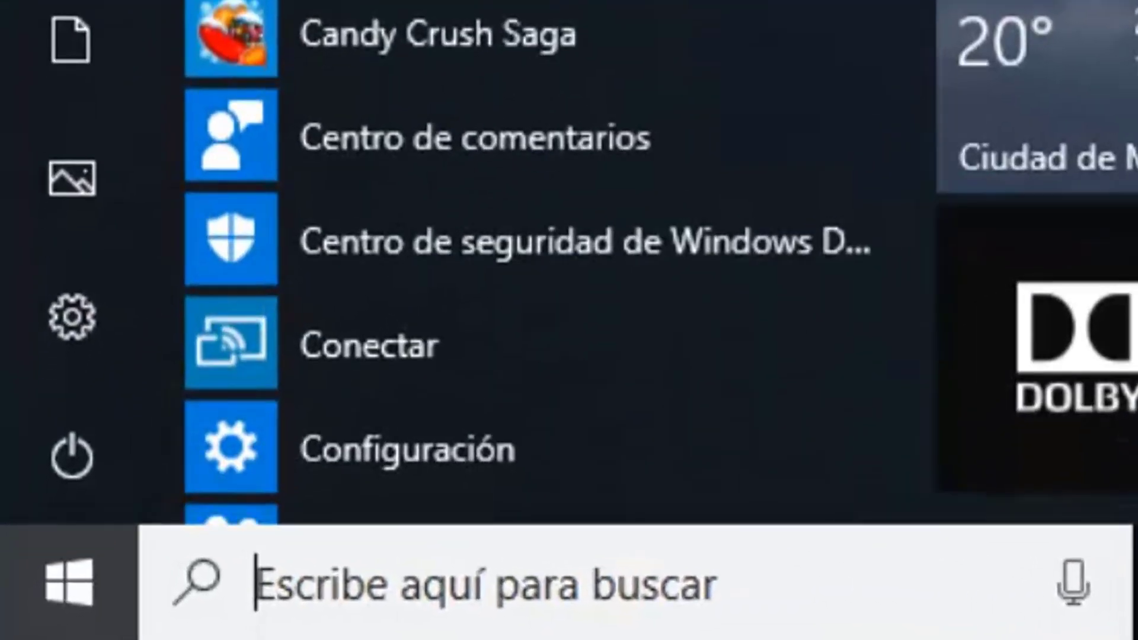
{"action": "type", "text": "msconfig"}
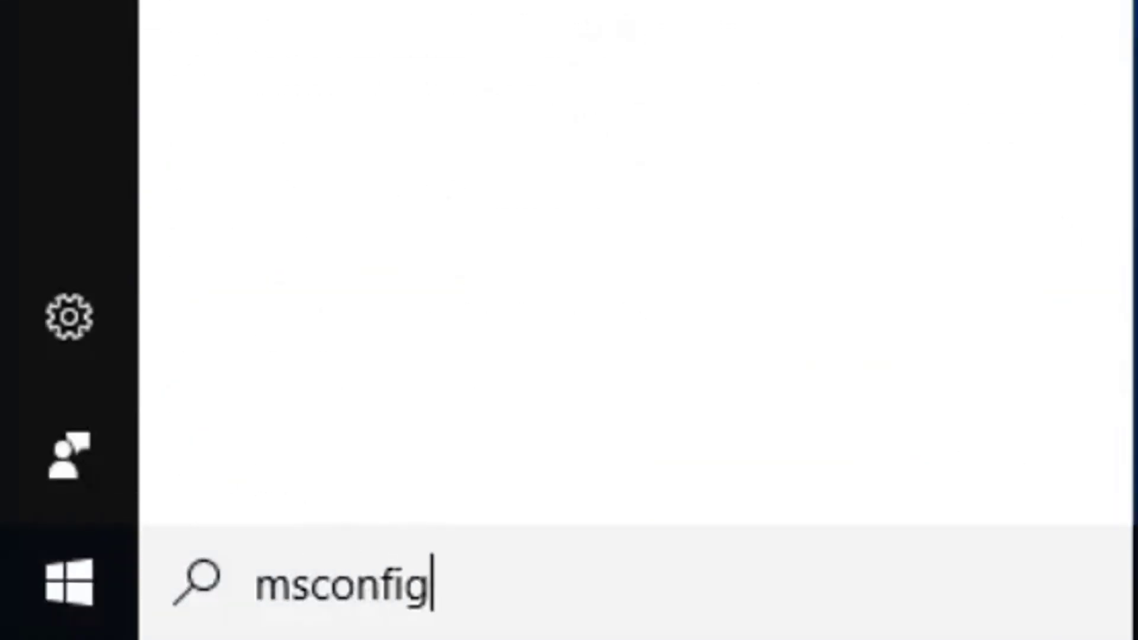
{"action": "key", "text": "Return"}
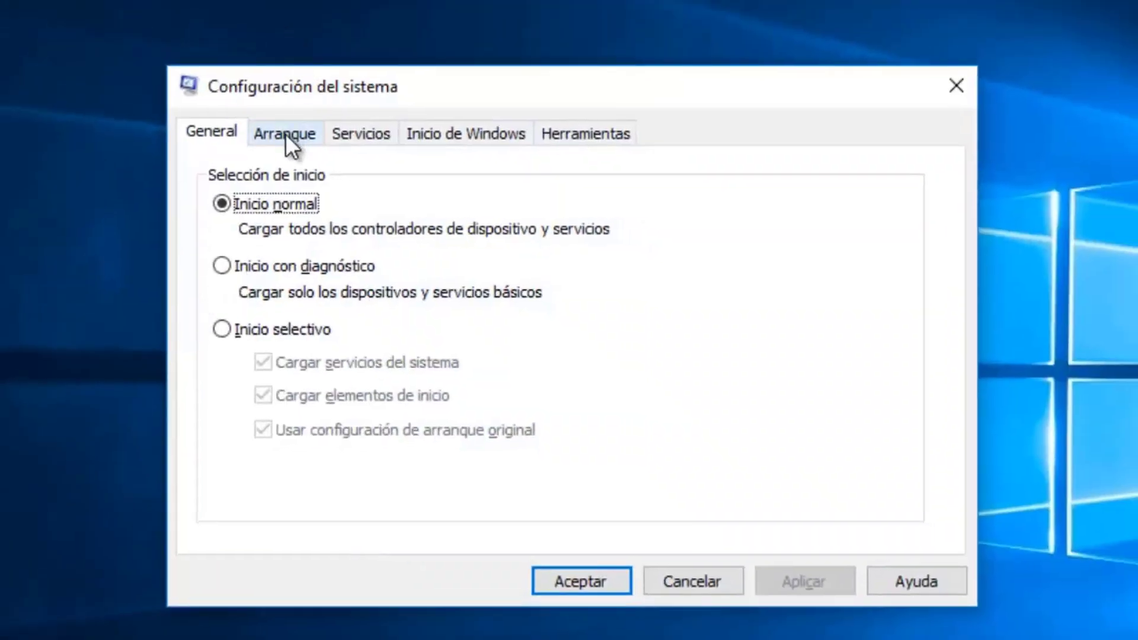
{"action": "left_click", "coordinate": [286, 134]}
{"action": "left_click", "coordinate": [306, 334]}
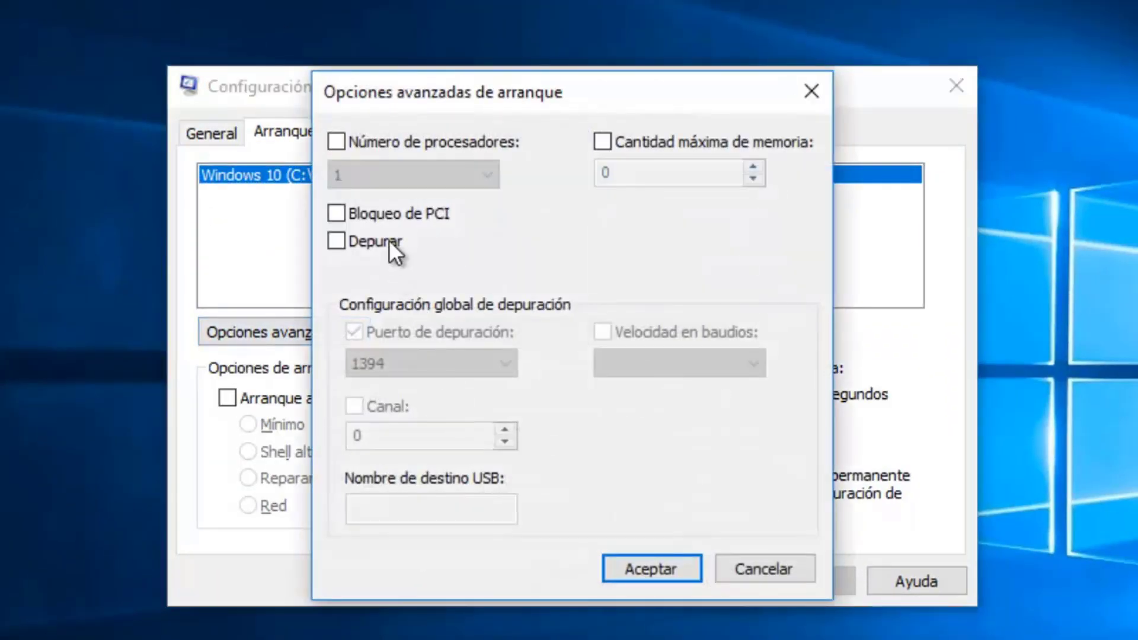
Step: Set the number of boot processors to 4, apply the configuration and exit without restarting
{"action": "left_click", "coordinate": [338, 142]}
{"action": "left_click", "coordinate": [437, 176]}
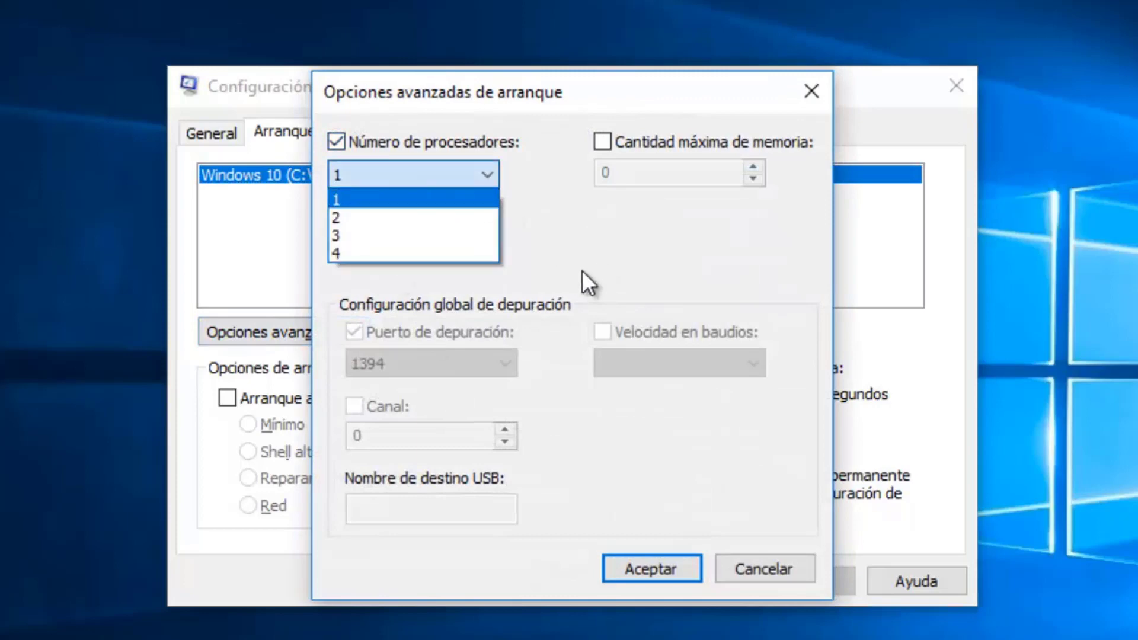
{"action": "left_click", "coordinate": [410, 255]}
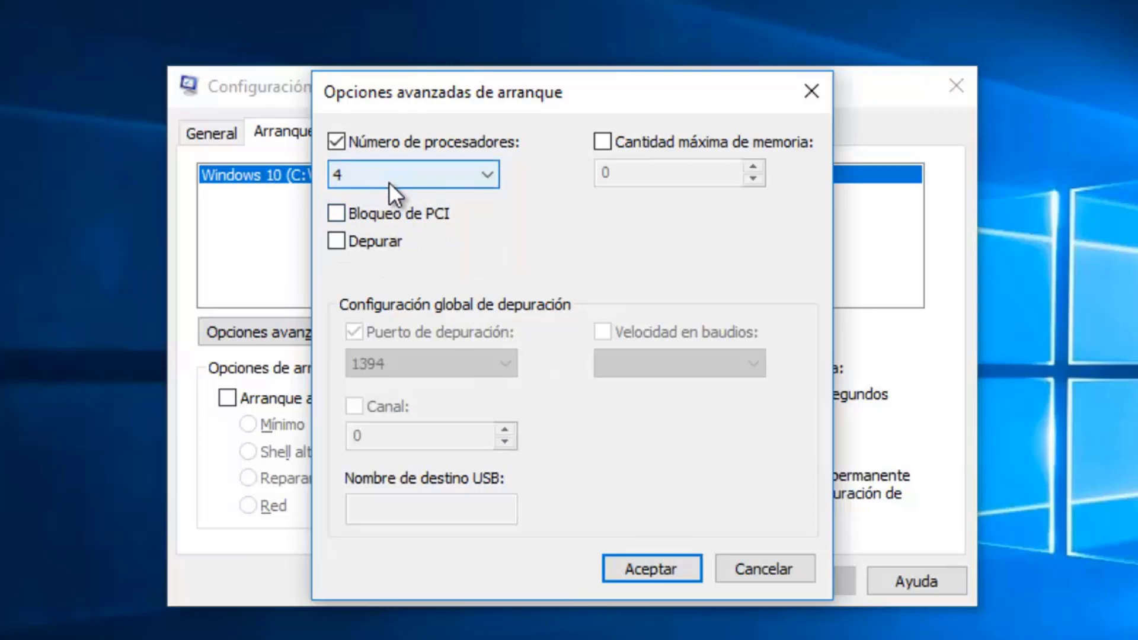
{"action": "left_click", "coordinate": [631, 563]}
{"action": "left_click", "coordinate": [795, 582]}
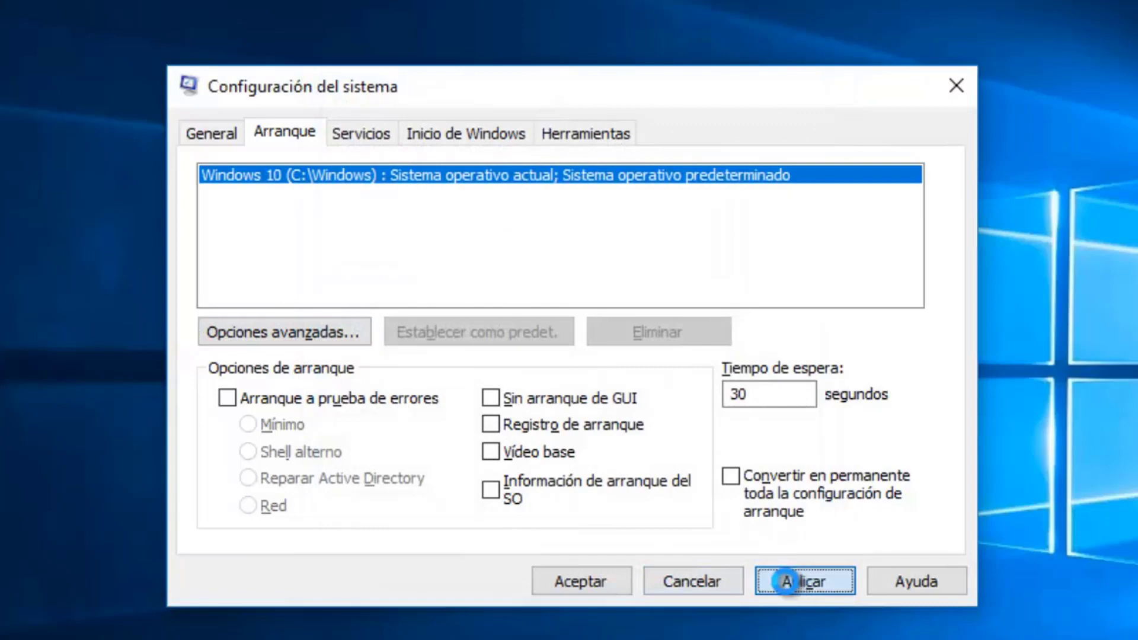
{"action": "left_click", "coordinate": [586, 582]}
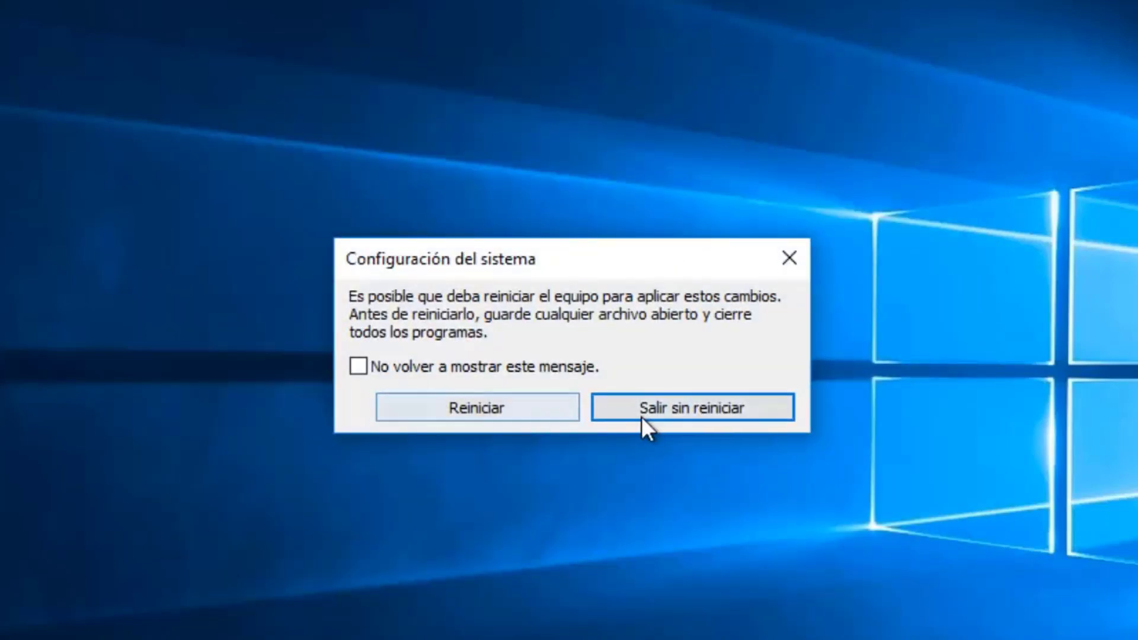
{"action": "left_click", "coordinate": [703, 408]}
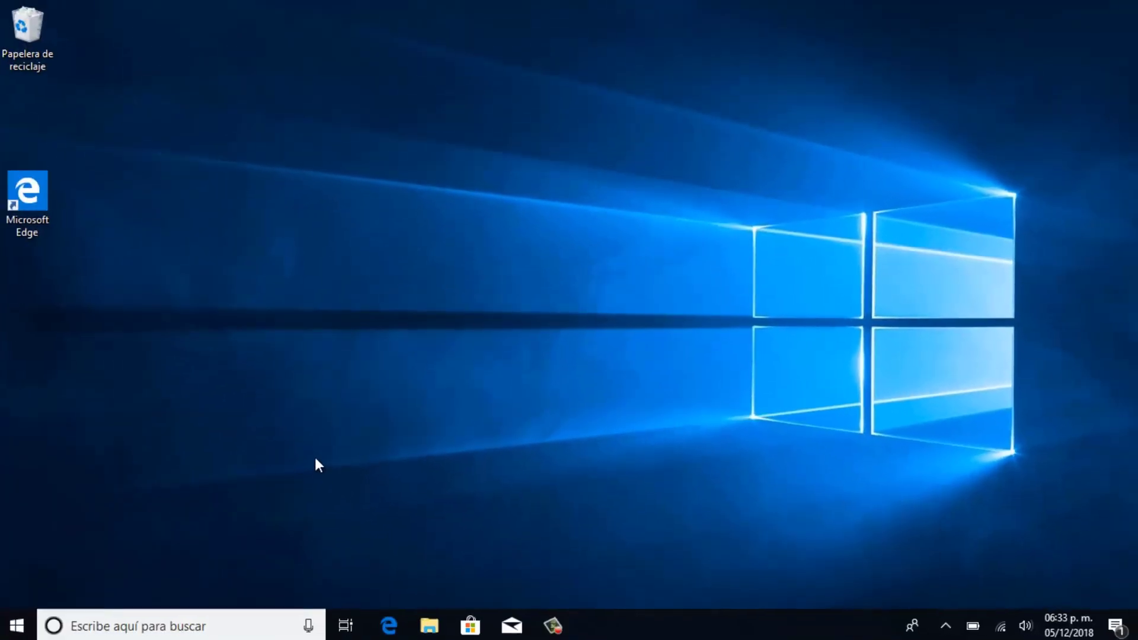
Step: Open the Windows Update settings under Actualización y seguridad and check for updates
{"action": "key", "text": "super"}
{"action": "scroll", "coordinate": [60, 556], "scroll_direction": "down", "scroll_amount": 2}
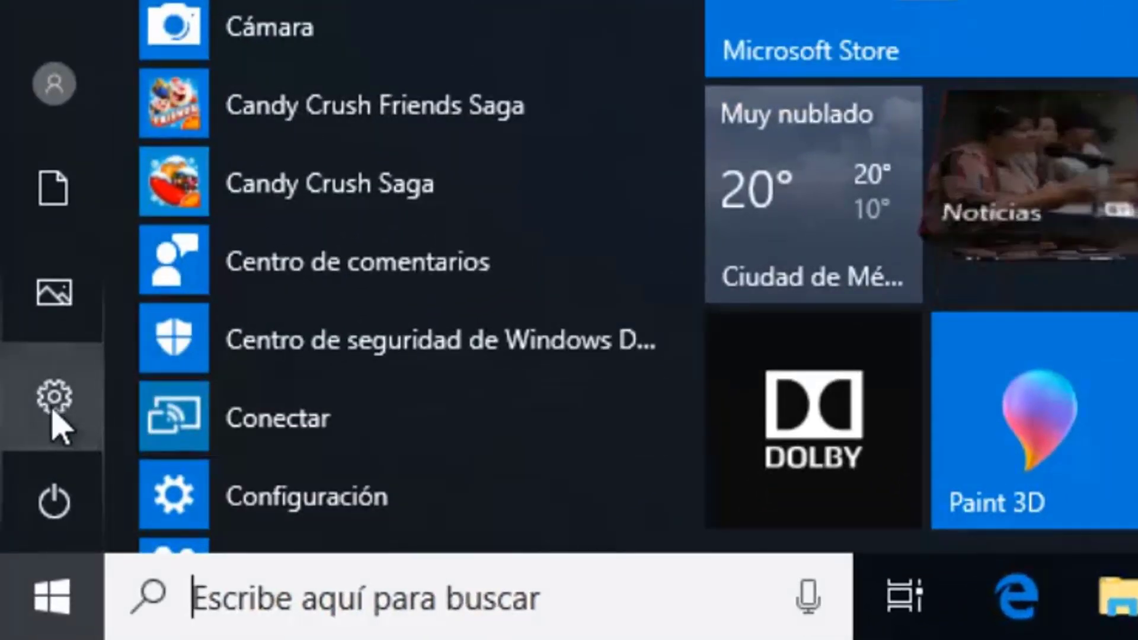
{"action": "left_click", "coordinate": [22, 544]}
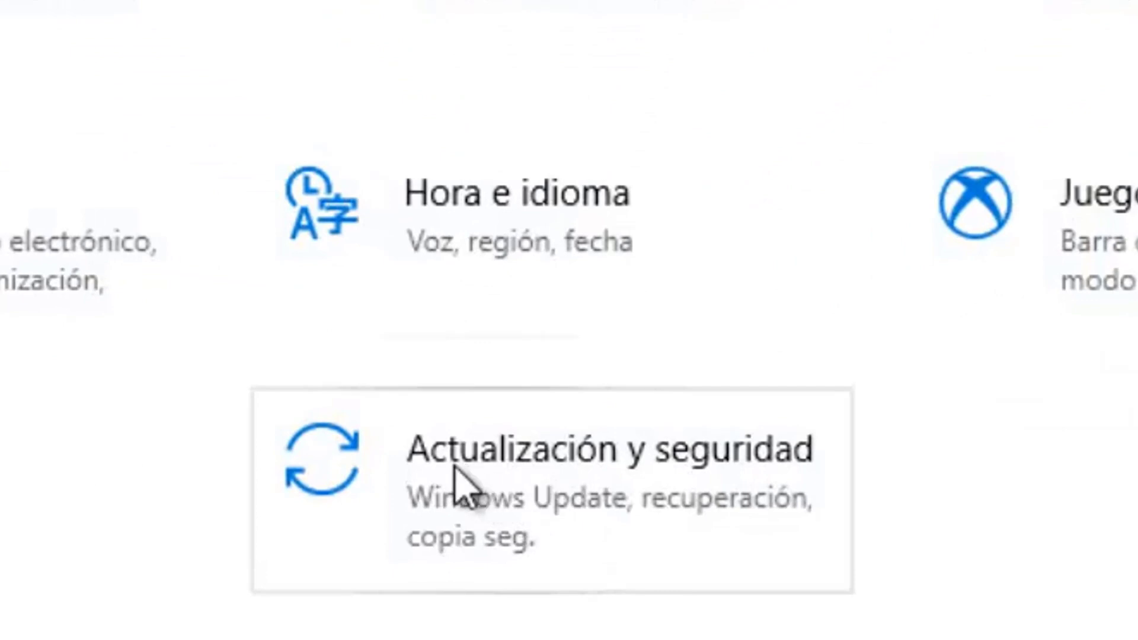
{"action": "left_click", "coordinate": [508, 483]}
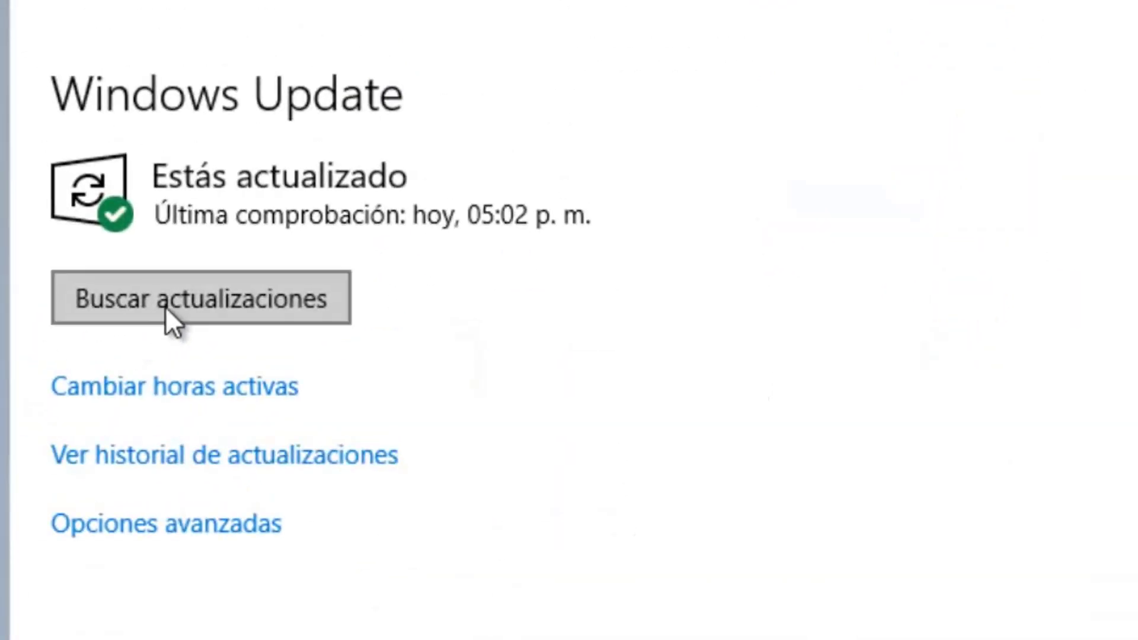
{"action": "left_click", "coordinate": [242, 297]}
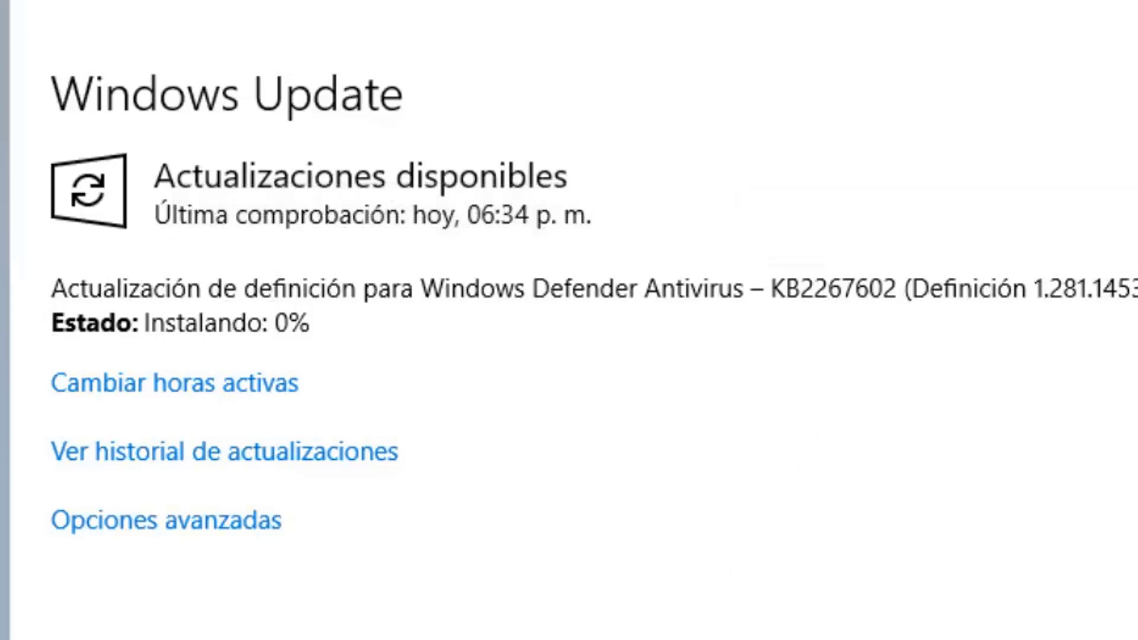
Step: Ignore the account protection and OneDrive ransomware recommendations in the Windows Defender security center, and close it
{"action": "left_click", "coordinate": [977, 557]}
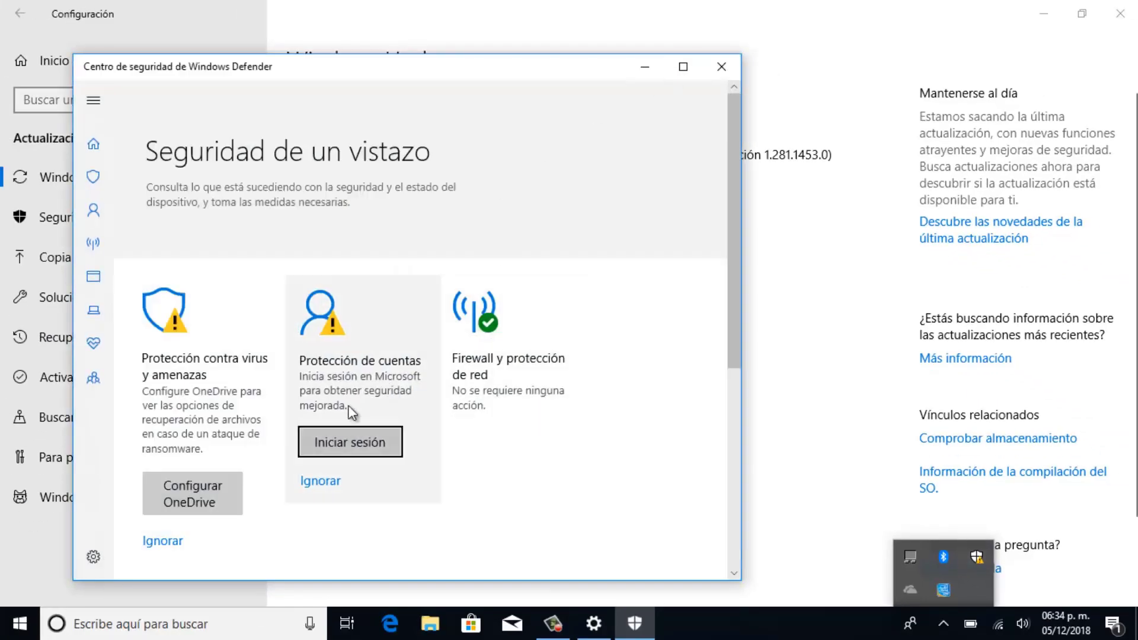
{"action": "left_click", "coordinate": [320, 482]}
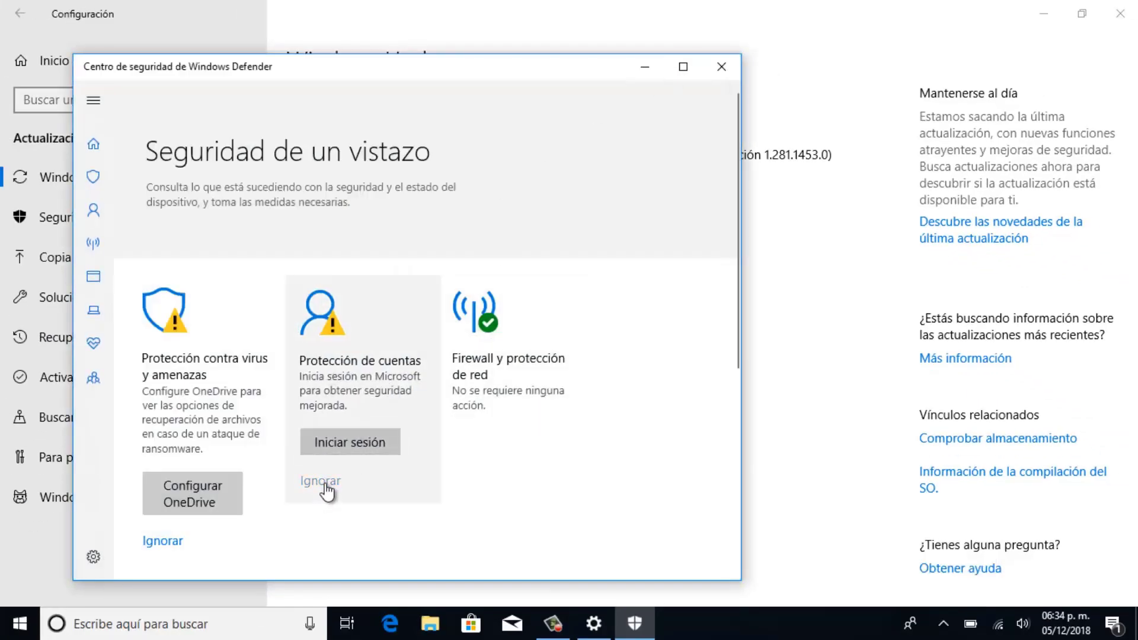
{"action": "scroll", "coordinate": [219, 484], "scroll_direction": "down", "scroll_amount": 3}
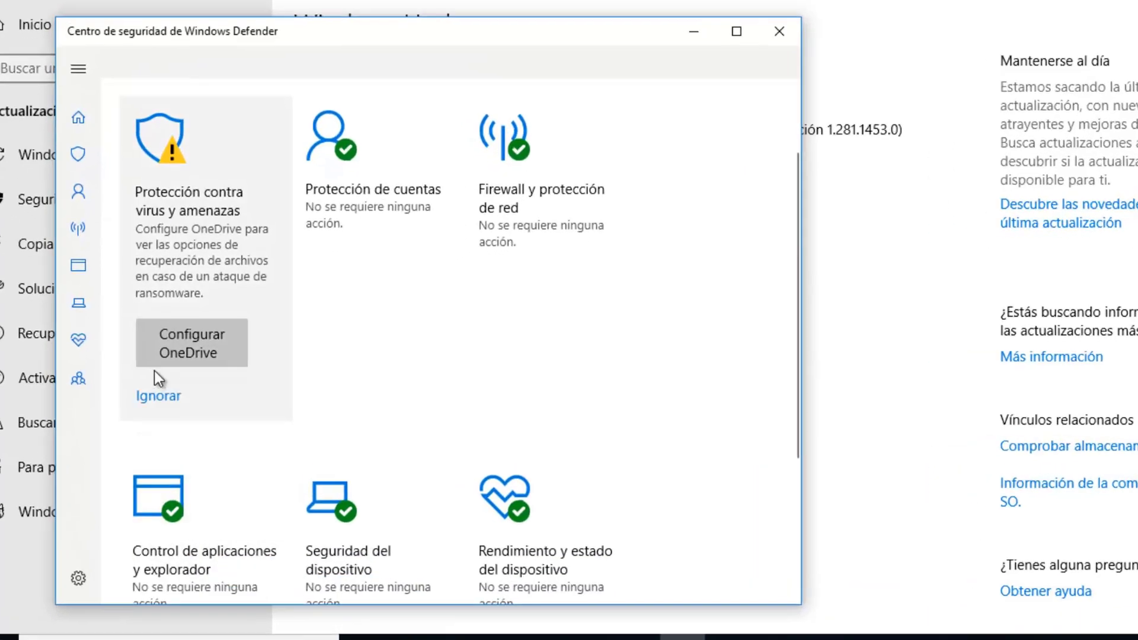
{"action": "left_click", "coordinate": [168, 399]}
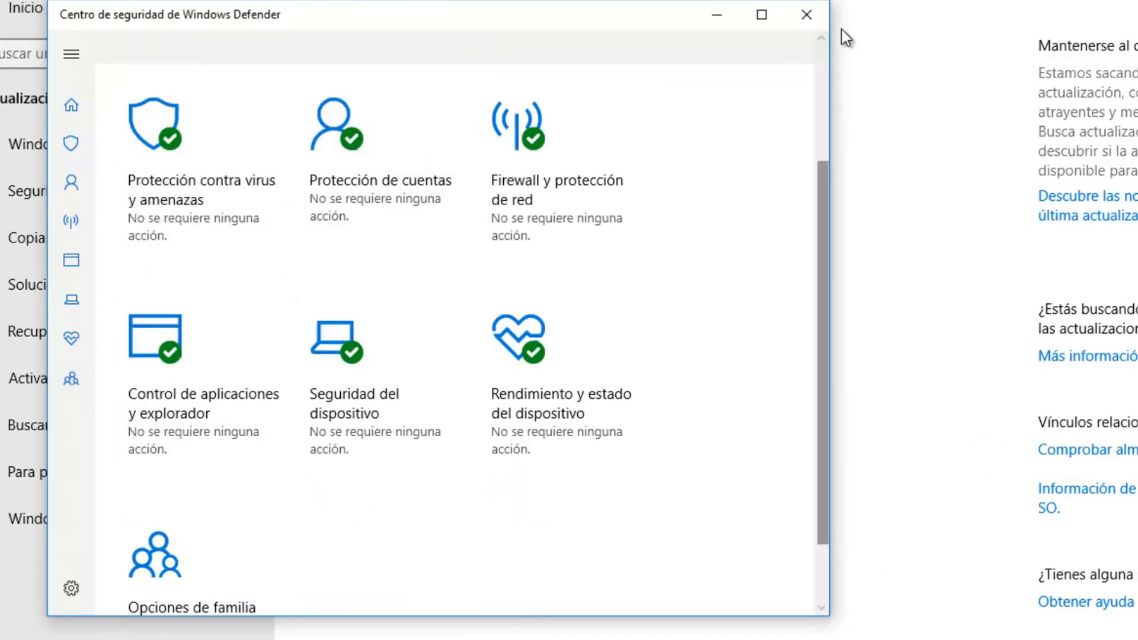
{"action": "left_click", "coordinate": [806, 10]}
{"action": "left_click", "coordinate": [713, 619]}
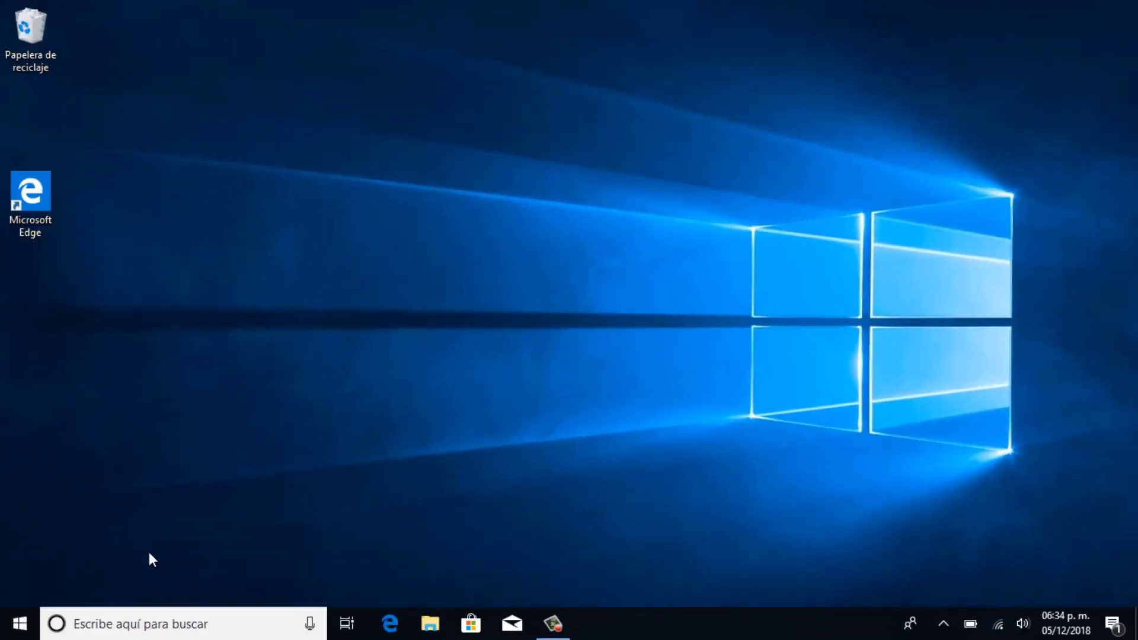
Step: Open the performance options from the advanced system settings of Este equipo, placing the dialog beside Propiedades del sistema
{"action": "left_click", "coordinate": [34, 629]}
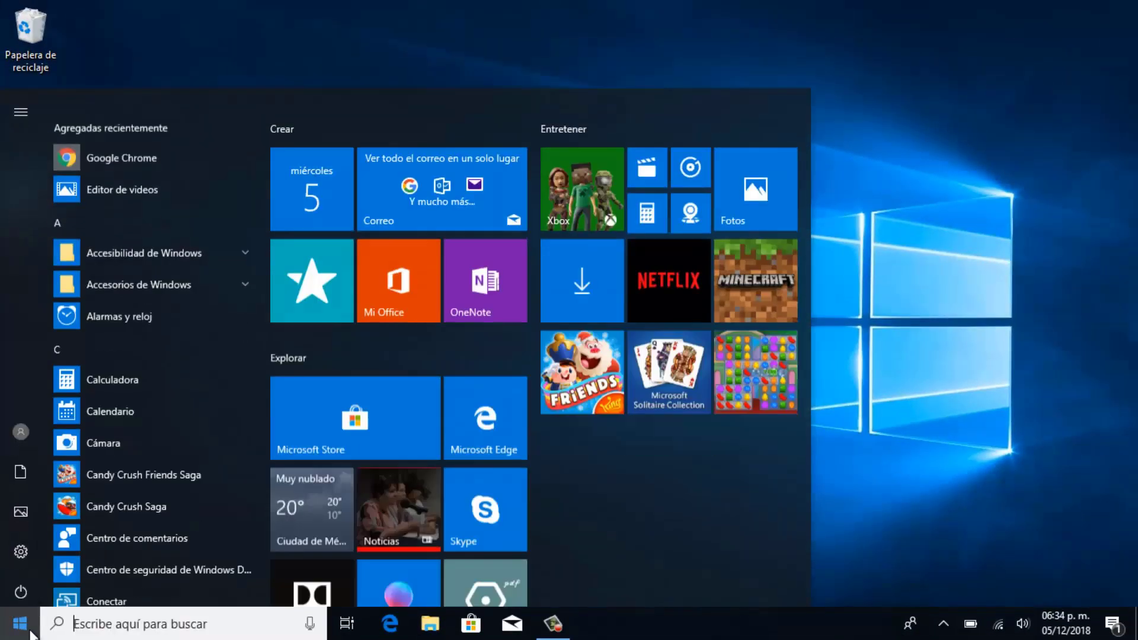
{"action": "key", "text": "super+e"}
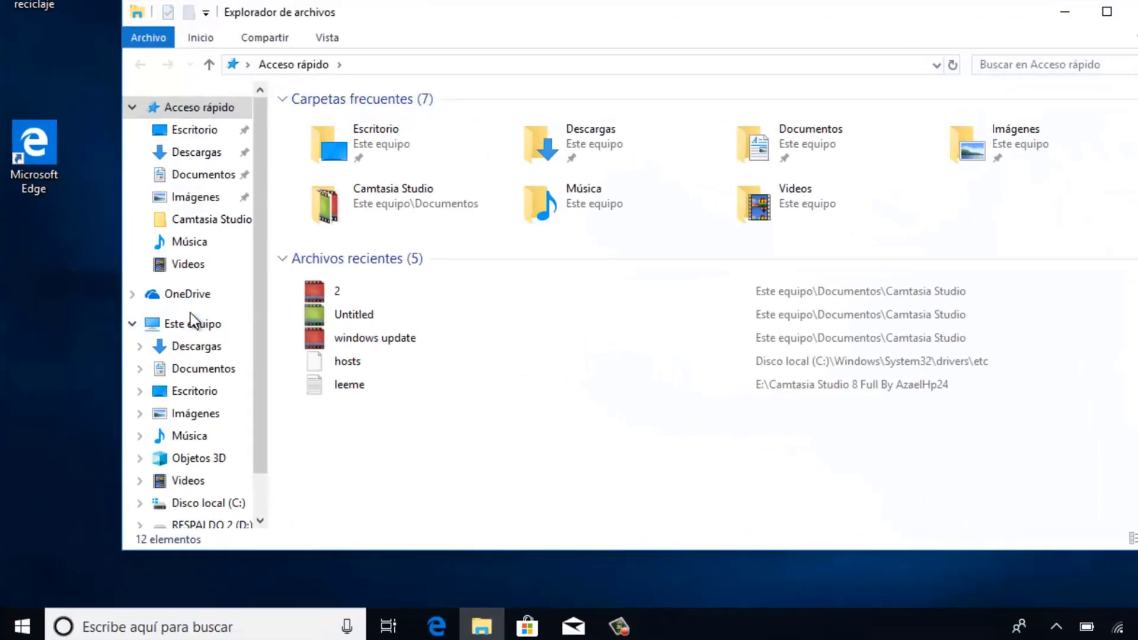
{"action": "right_click", "coordinate": [192, 323]}
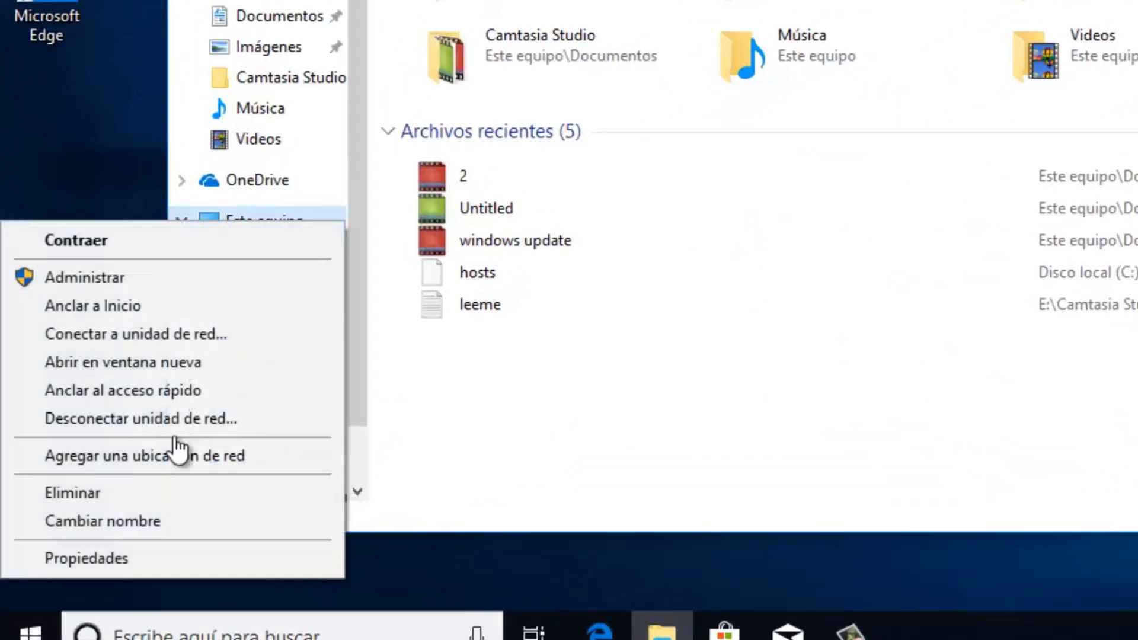
{"action": "left_click", "coordinate": [137, 558]}
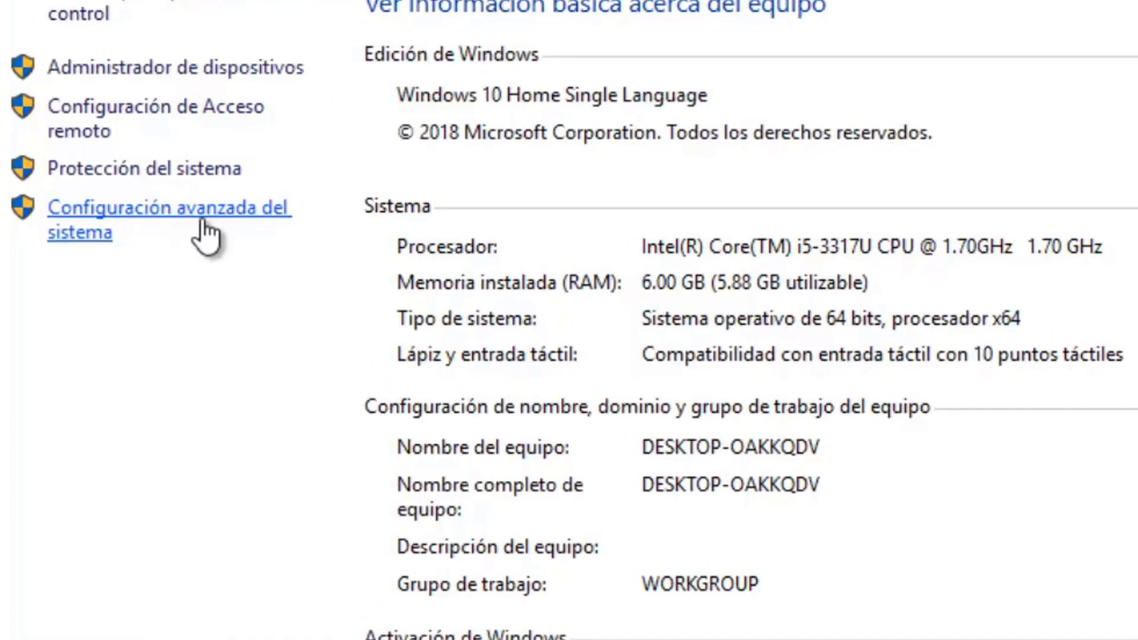
{"action": "left_click", "coordinate": [203, 222]}
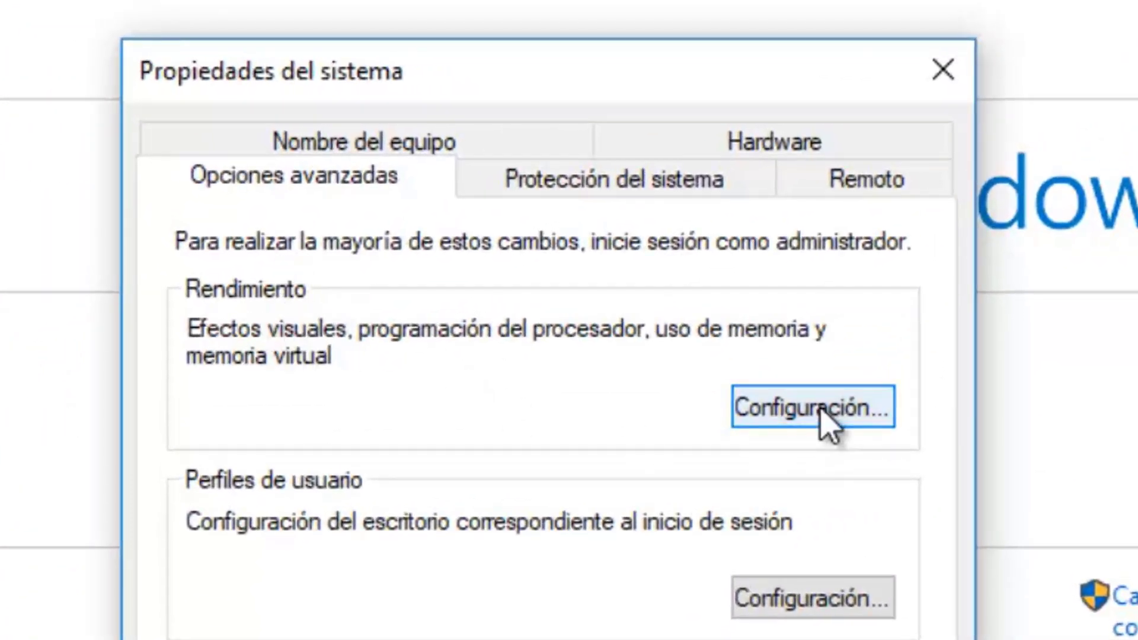
{"action": "left_click", "coordinate": [814, 407]}
{"action": "left_click_drag", "start_coordinate": [765, 36], "coordinate": [456, 9]}
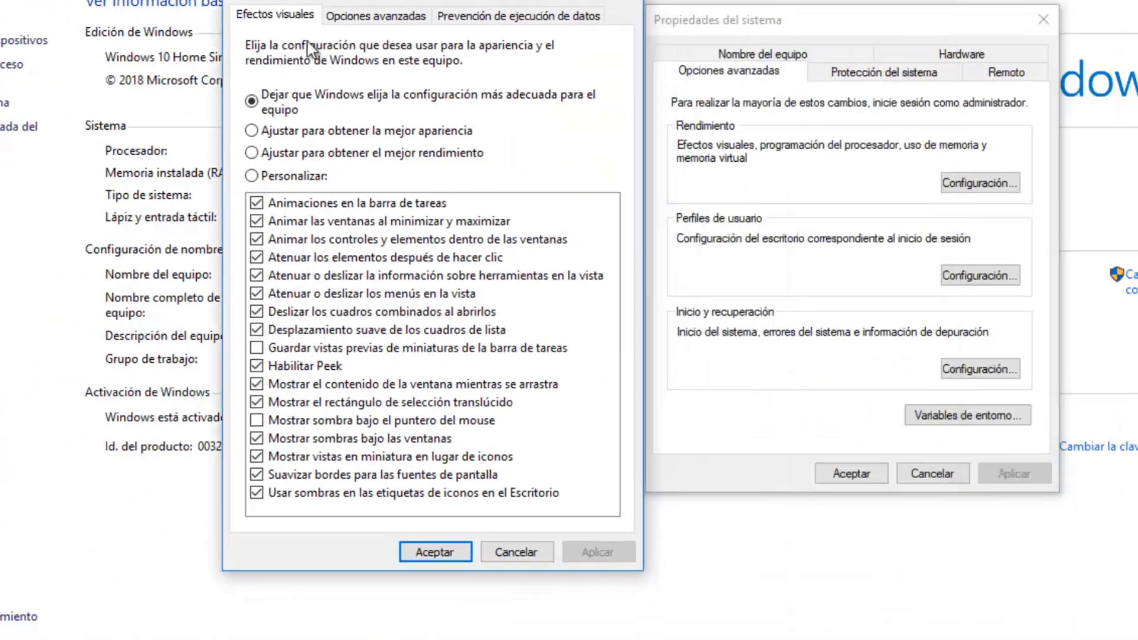
Step: Turn off automatic paging file management and give drive C: a custom size of 4096 MB initial and 8192 MB maximum
{"action": "left_click", "coordinate": [376, 16]}
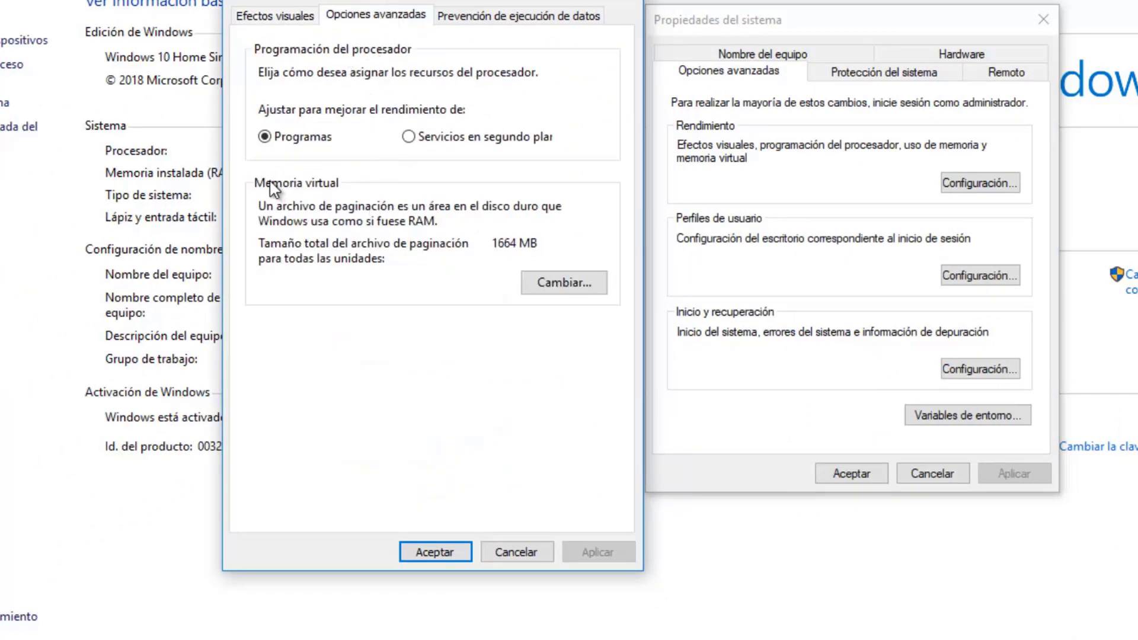
{"action": "left_click", "coordinate": [563, 284]}
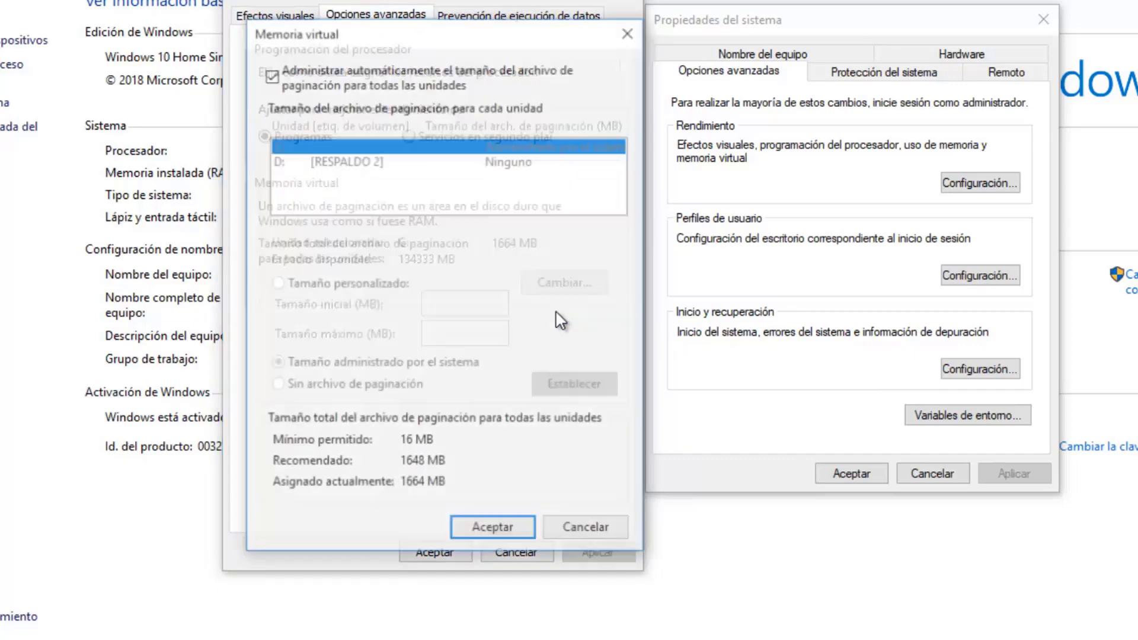
{"action": "left_click", "coordinate": [272, 76]}
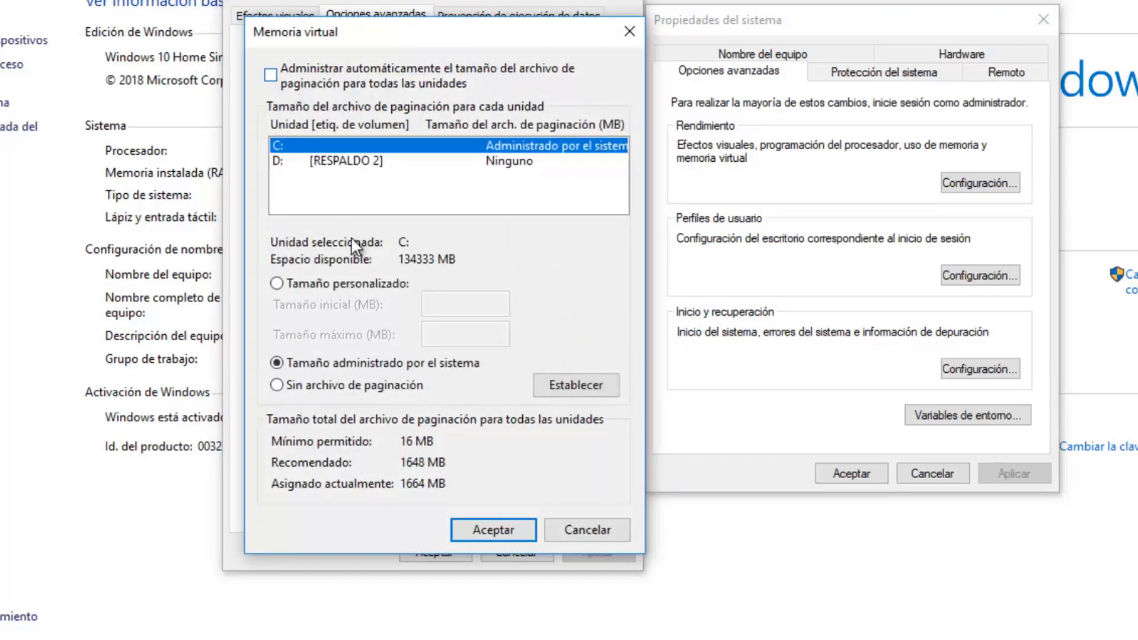
{"action": "left_click", "coordinate": [300, 283]}
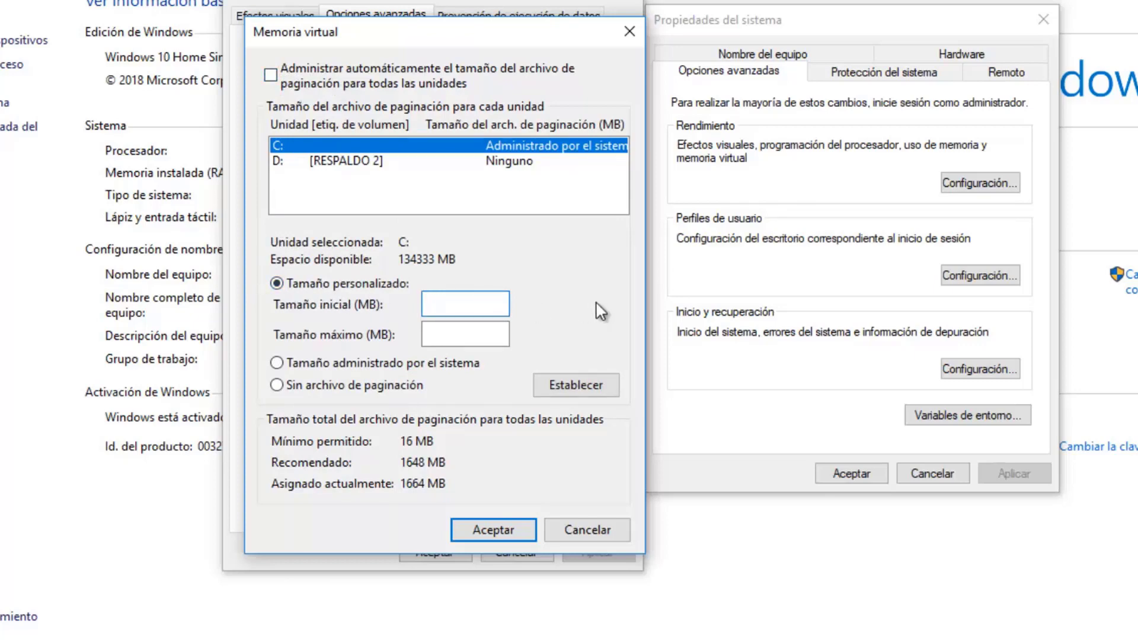
{"action": "type", "text": "4096"}
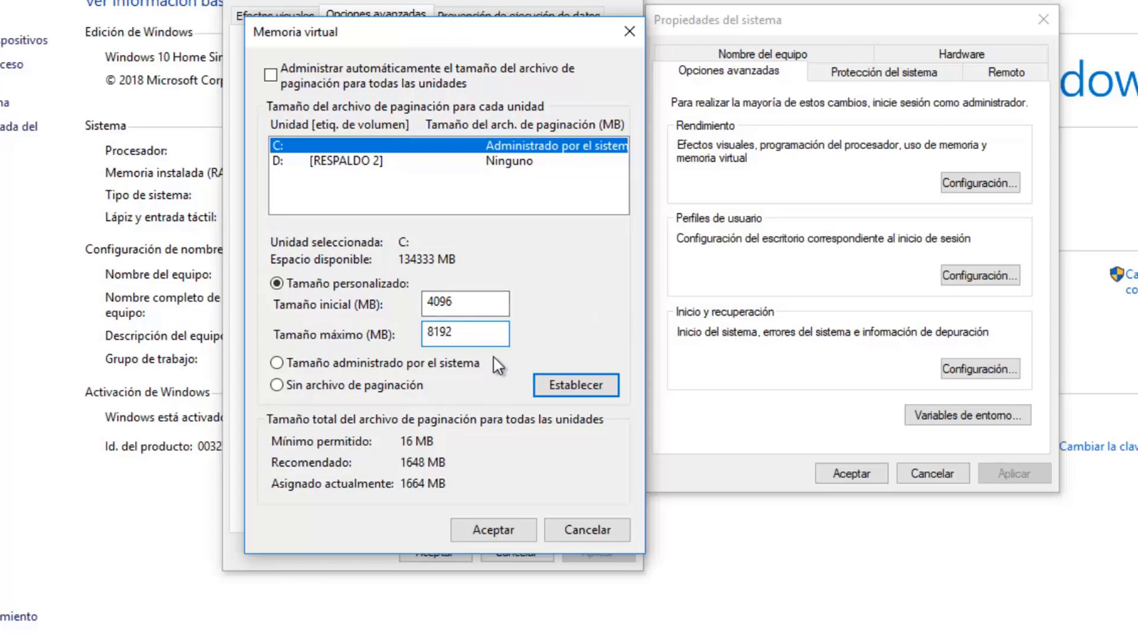
{"action": "left_click", "coordinate": [589, 389]}
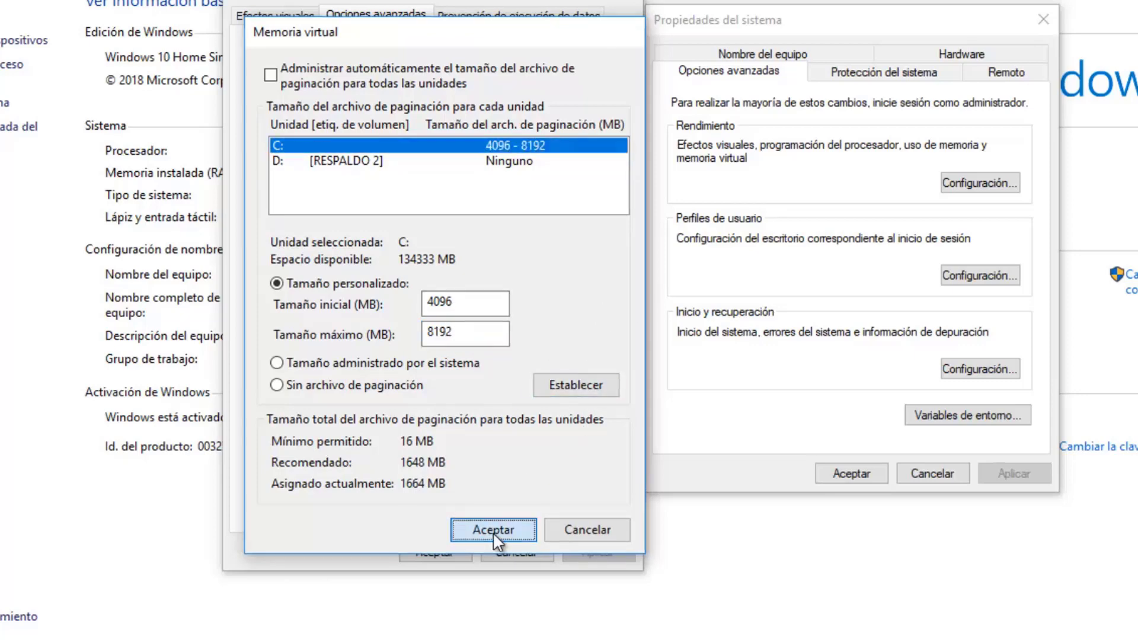
{"action": "left_click", "coordinate": [492, 529]}
{"action": "left_click", "coordinate": [693, 361]}
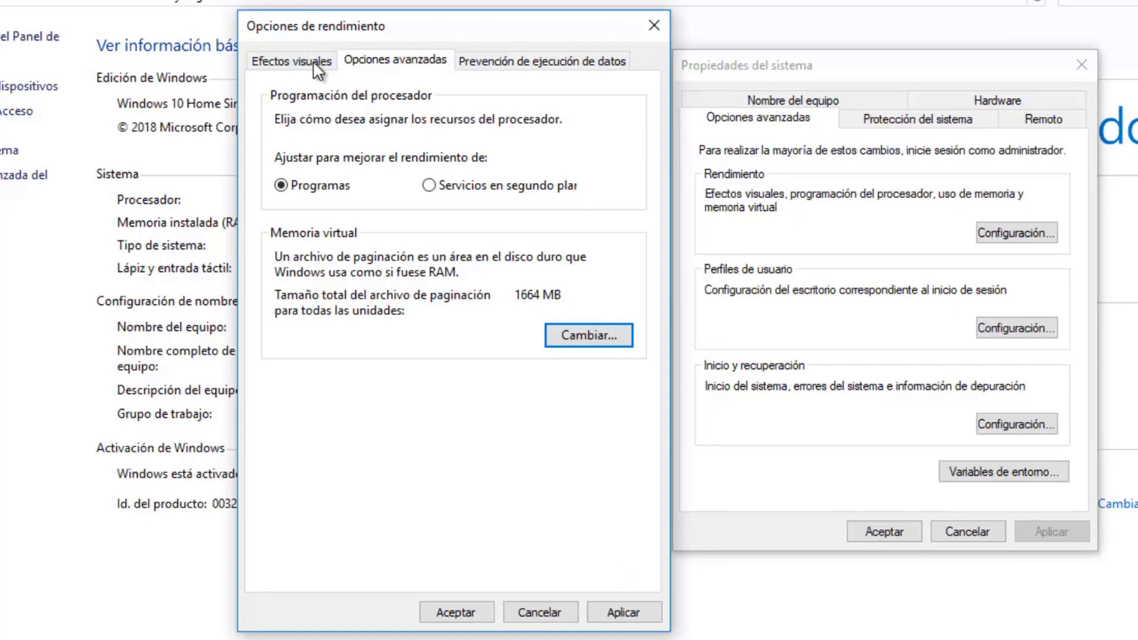
Step: Adjust the visual effects for best performance and accept the performance options and system properties
{"action": "left_click", "coordinate": [292, 60]}
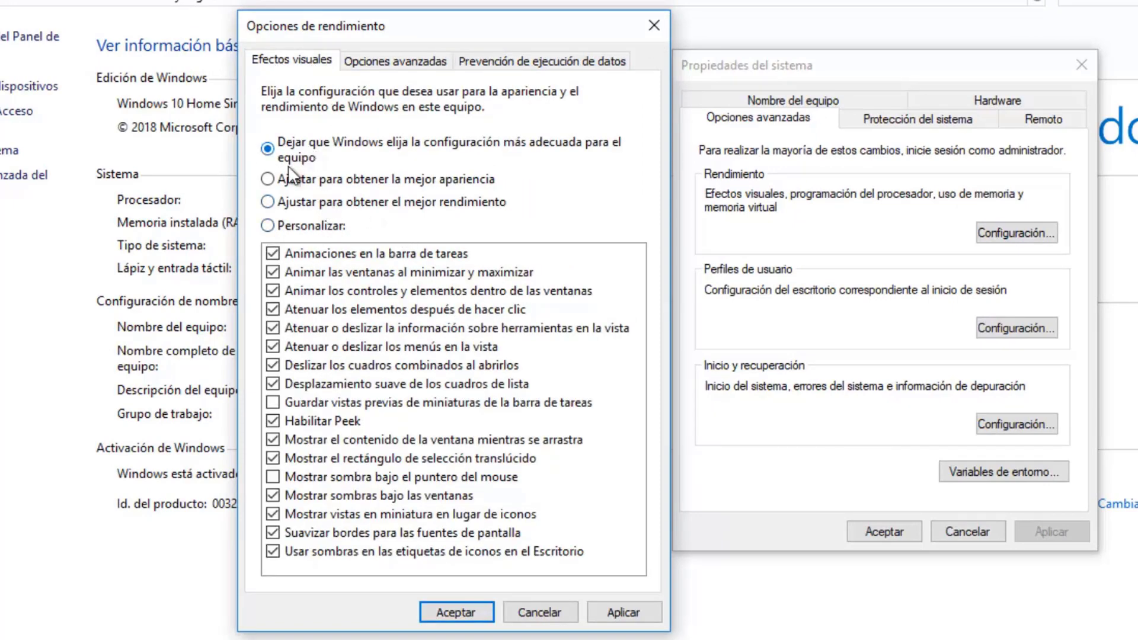
{"action": "left_click", "coordinate": [270, 204]}
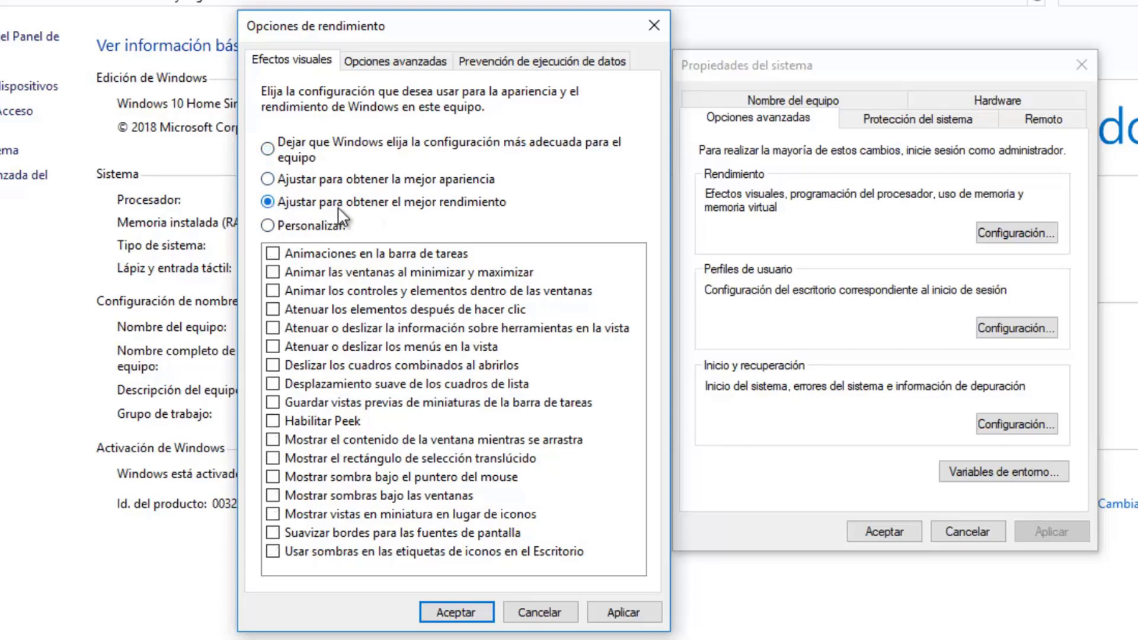
{"action": "left_click", "coordinate": [459, 613]}
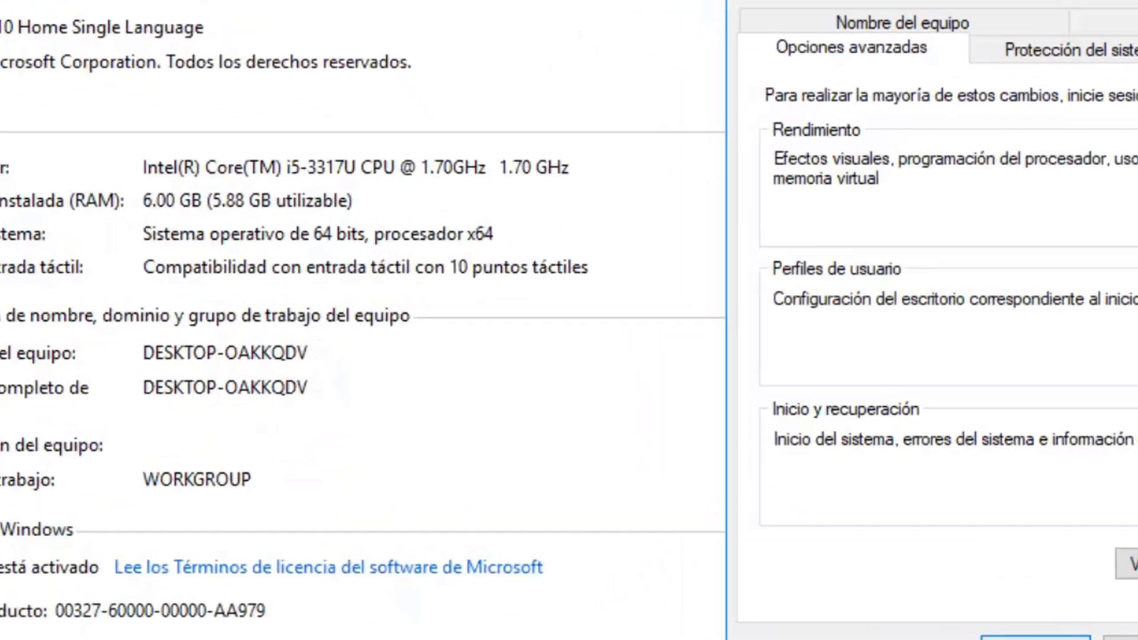
{"action": "left_click", "coordinate": [1036, 638]}
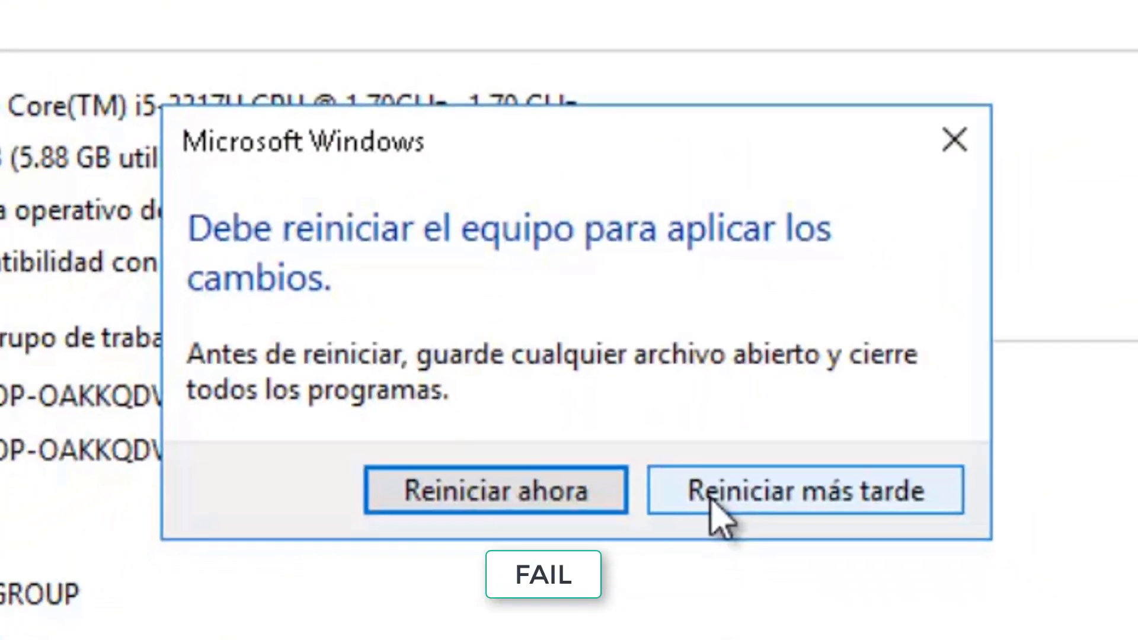
Step: Postpone the computer restart and close the Sistema information window
{"action": "left_click", "coordinate": [741, 548]}
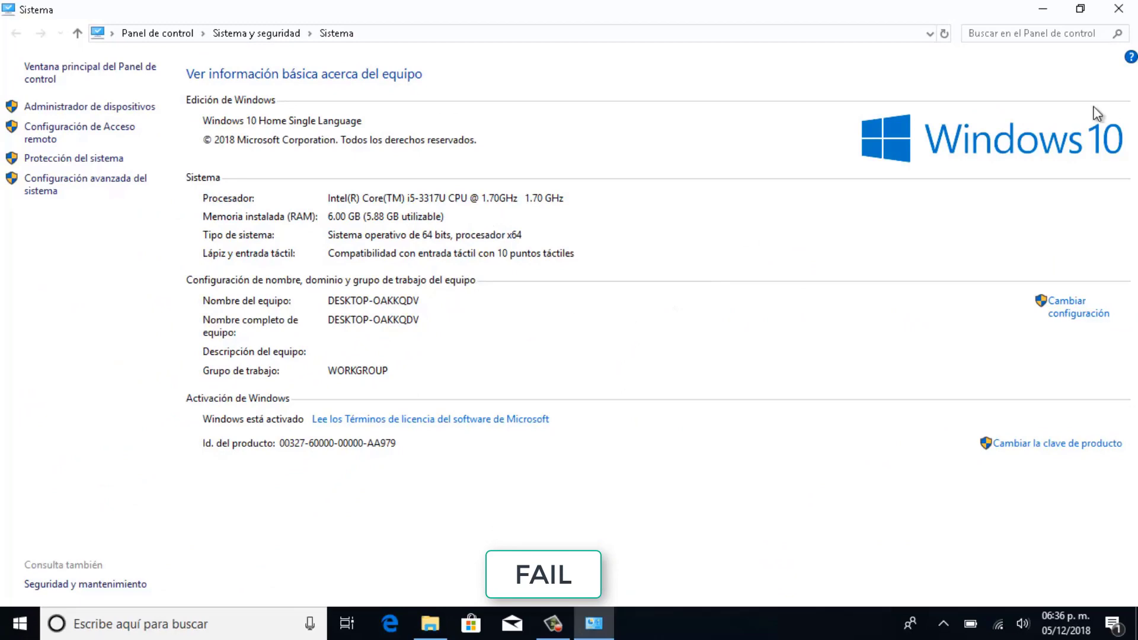
{"action": "left_click", "coordinate": [1130, 13]}
Step: Search Windows for "liberar", open Liberador de espacio en disco for drive C:, and reposition its dialog
{"action": "key", "text": "super"}
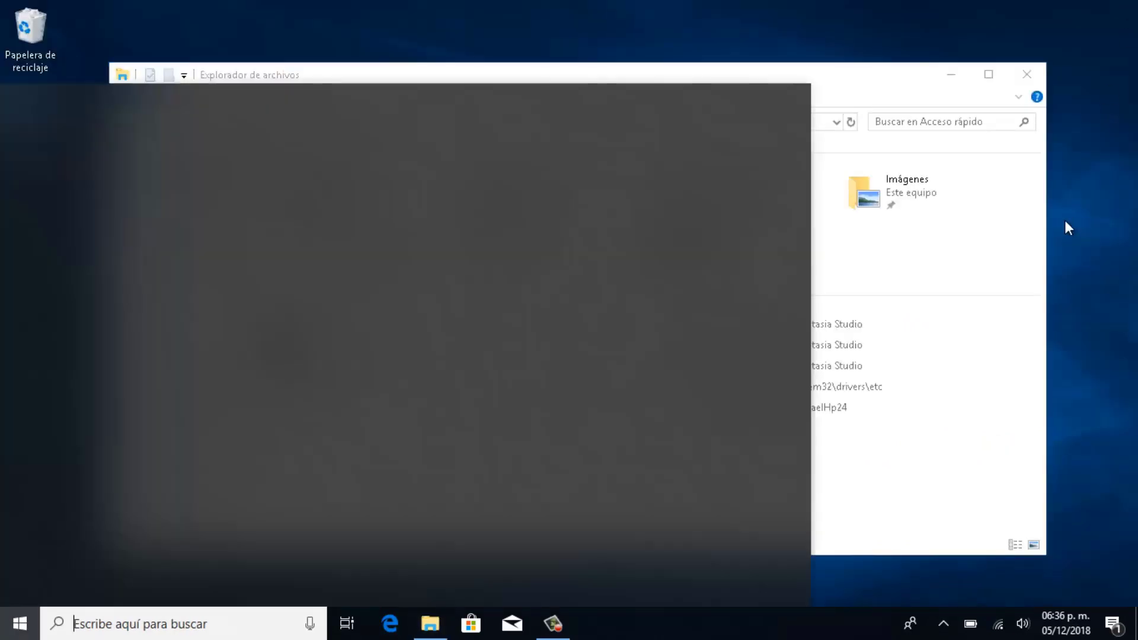
{"action": "type", "text": "lib"}
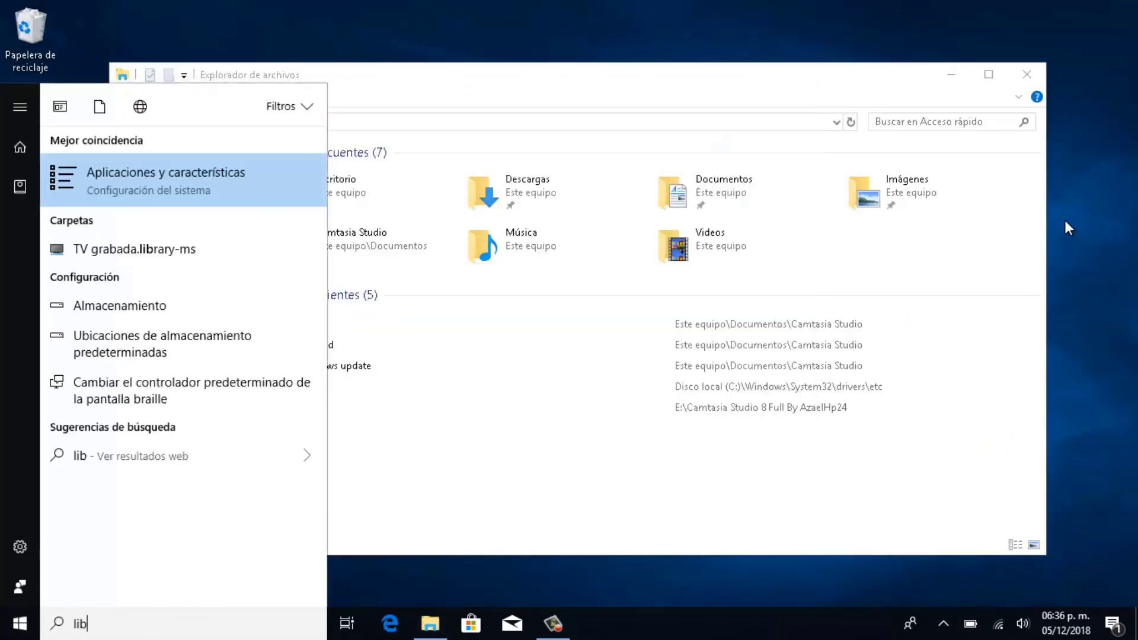
{"action": "type", "text": "erar"}
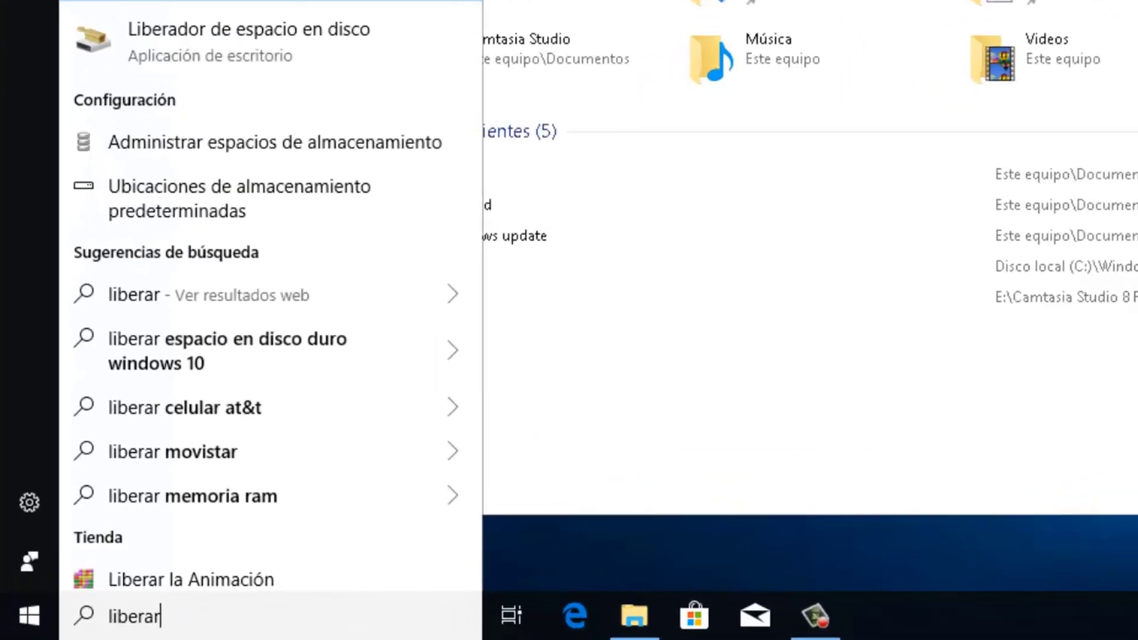
{"action": "key", "text": "Down"}
{"action": "key", "text": "Return"}
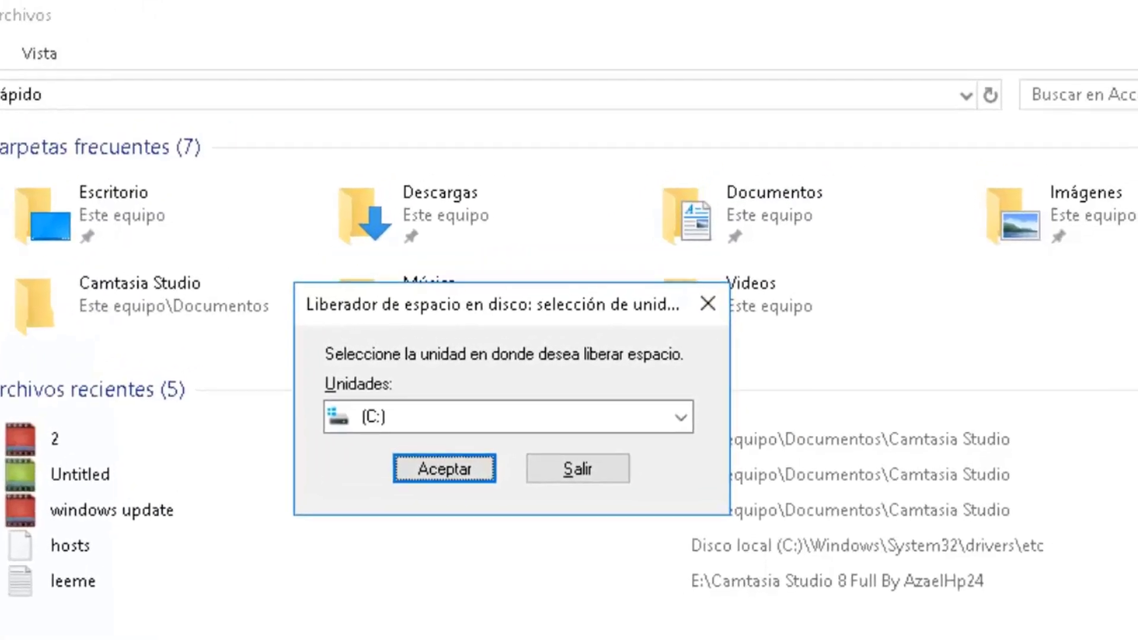
{"action": "left_click", "coordinate": [443, 469]}
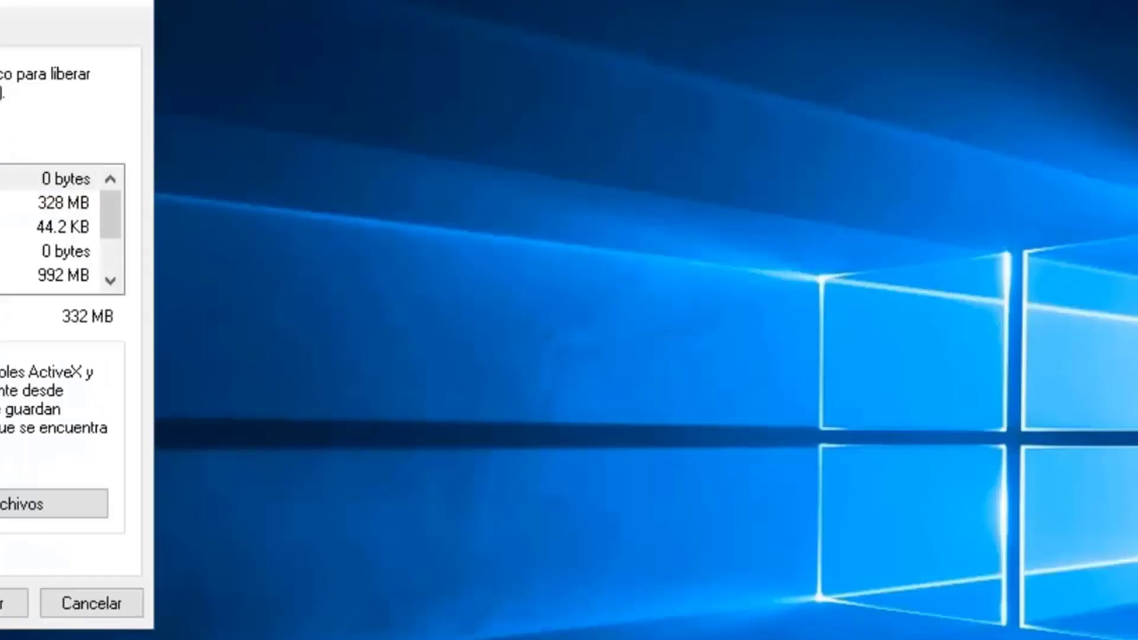
{"action": "left_click_drag", "start_coordinate": [6, 8], "coordinate": [645, 2]}
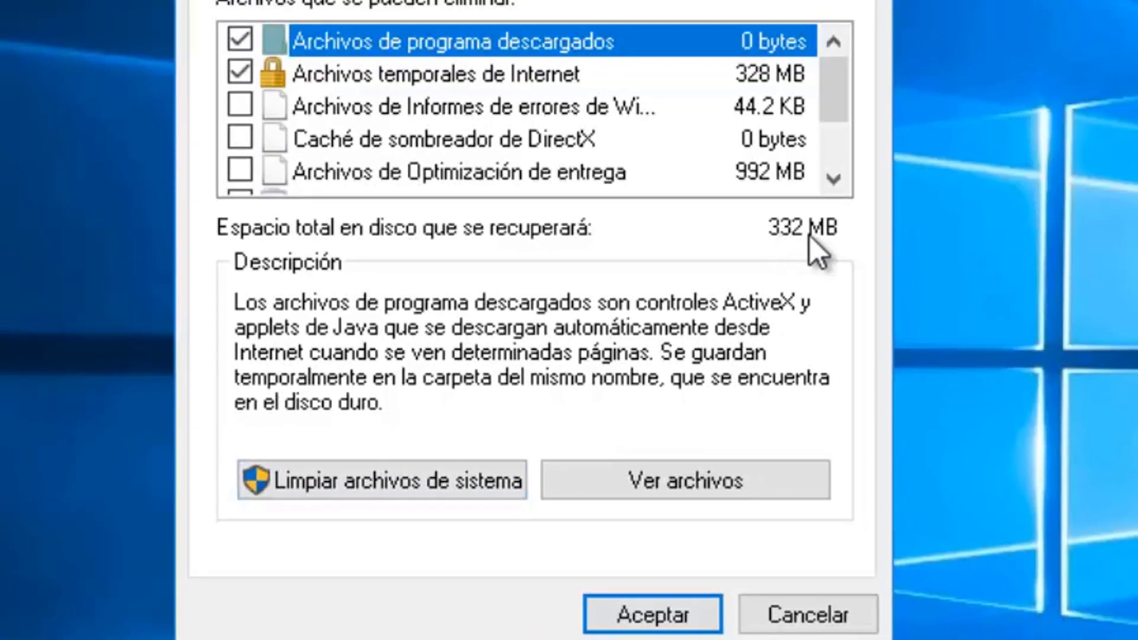
Step: Mark Archivos de Optimización de entrega and restart the cleanup of drive C: with system files included
{"action": "left_click_drag", "start_coordinate": [838, 90], "coordinate": [844, 117]}
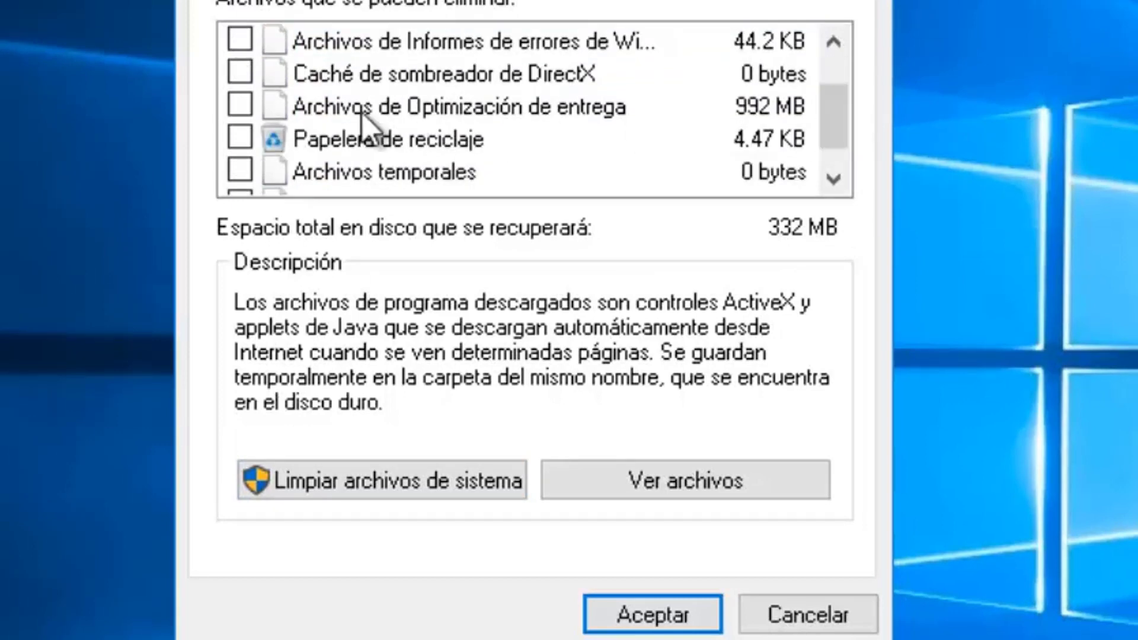
{"action": "left_click", "coordinate": [250, 105]}
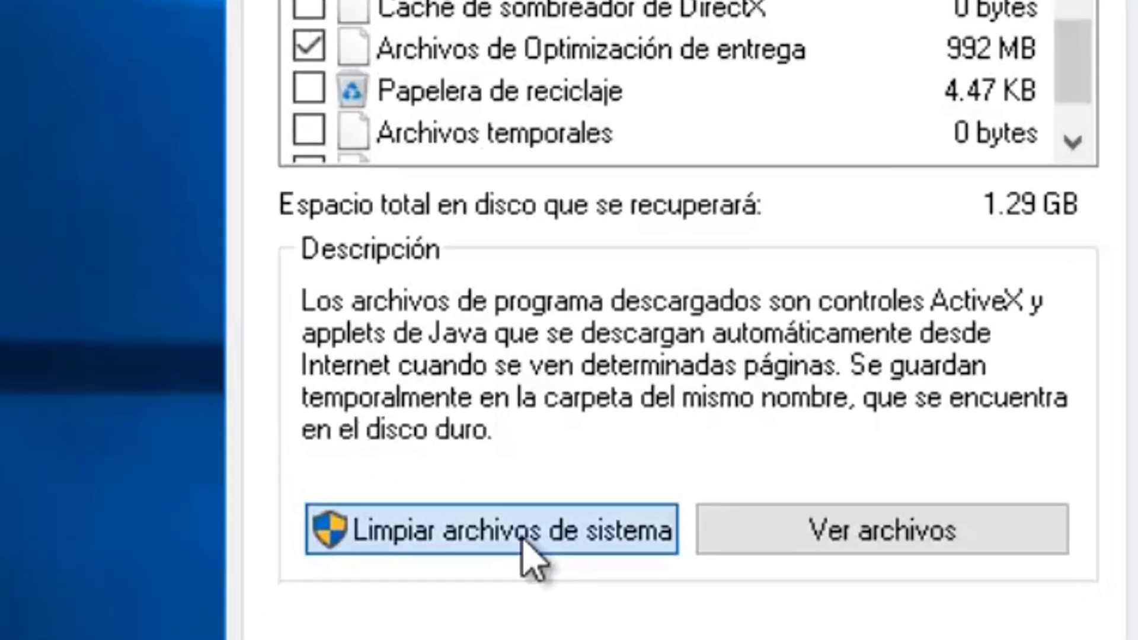
{"action": "left_click", "coordinate": [406, 485]}
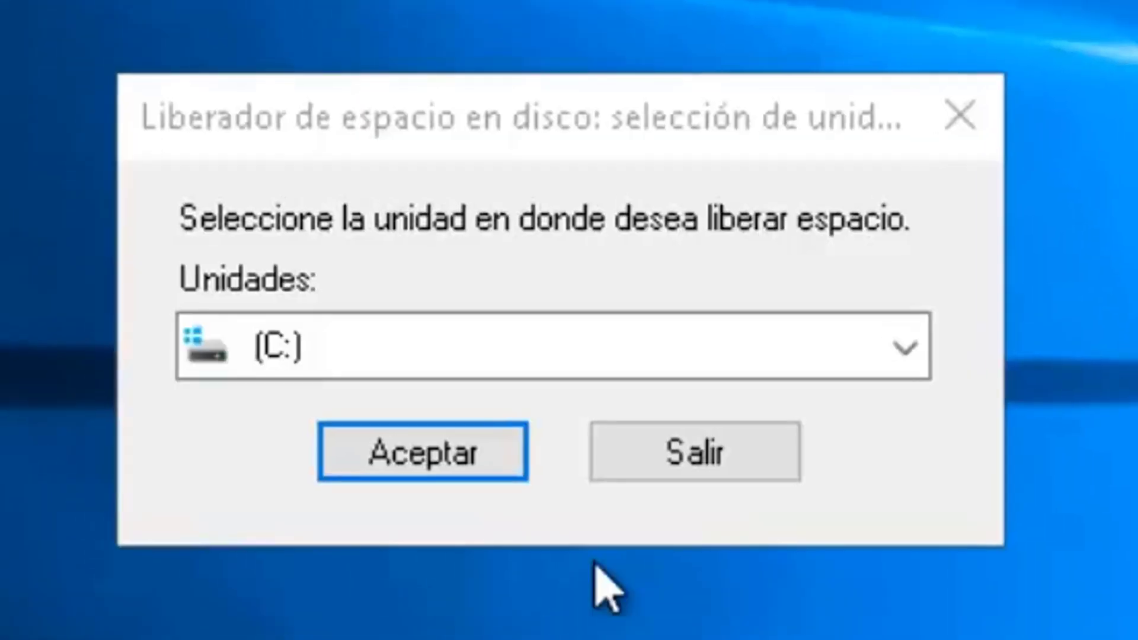
{"action": "left_click", "coordinate": [422, 451]}
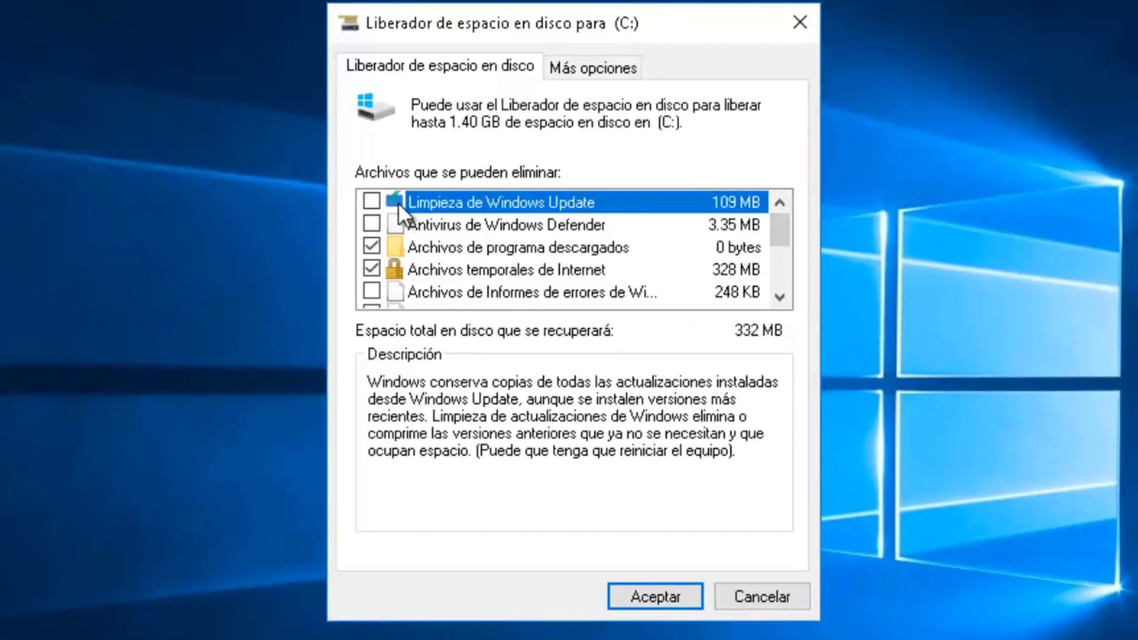
Step: Mark the remaining file categories, including Limpieza de Windows Update, Antivirus de Windows Defender and Archivos de Optimización de entrega, and permanently delete the files
{"action": "left_click", "coordinate": [393, 143]}
{"action": "scroll", "coordinate": [403, 255], "scroll_direction": "down", "scroll_amount": 2}
{"action": "left_click", "coordinate": [371, 225]}
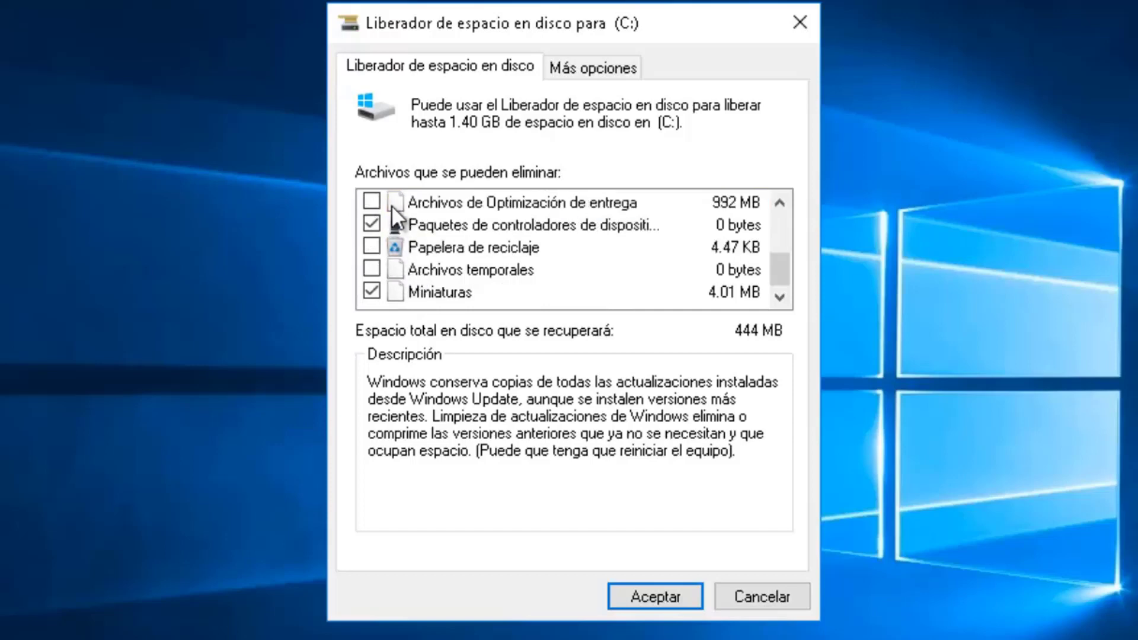
{"action": "left_click", "coordinate": [372, 202]}
{"action": "scroll", "coordinate": [404, 297], "scroll_direction": "up", "scroll_amount": 3}
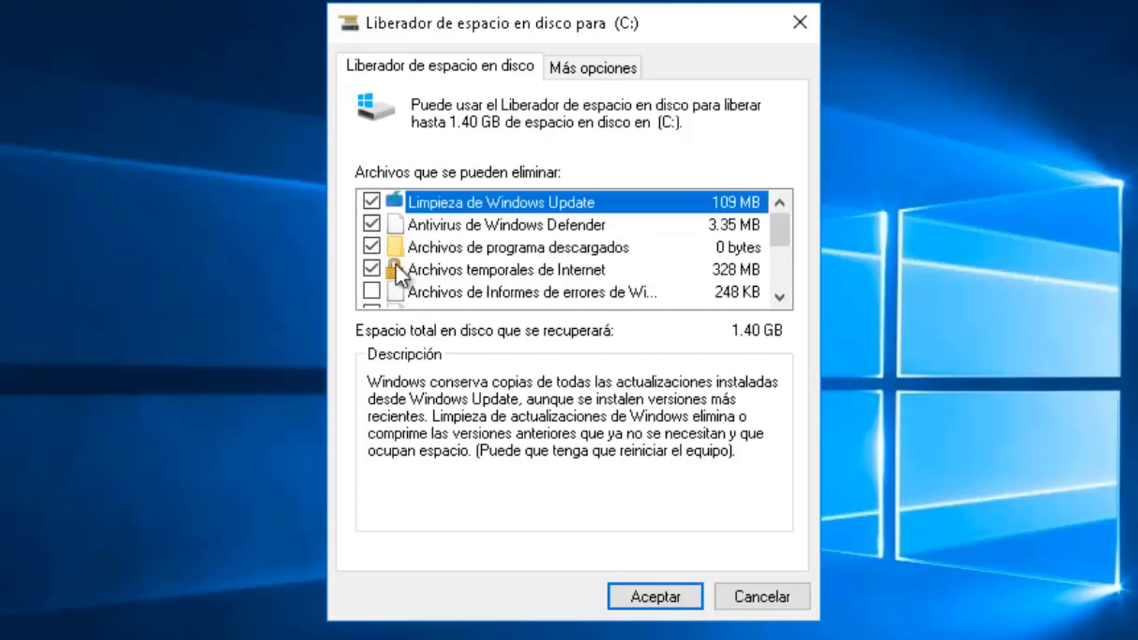
{"action": "left_click", "coordinate": [371, 291]}
{"action": "scroll", "coordinate": [387, 294], "scroll_direction": "down", "scroll_amount": 1}
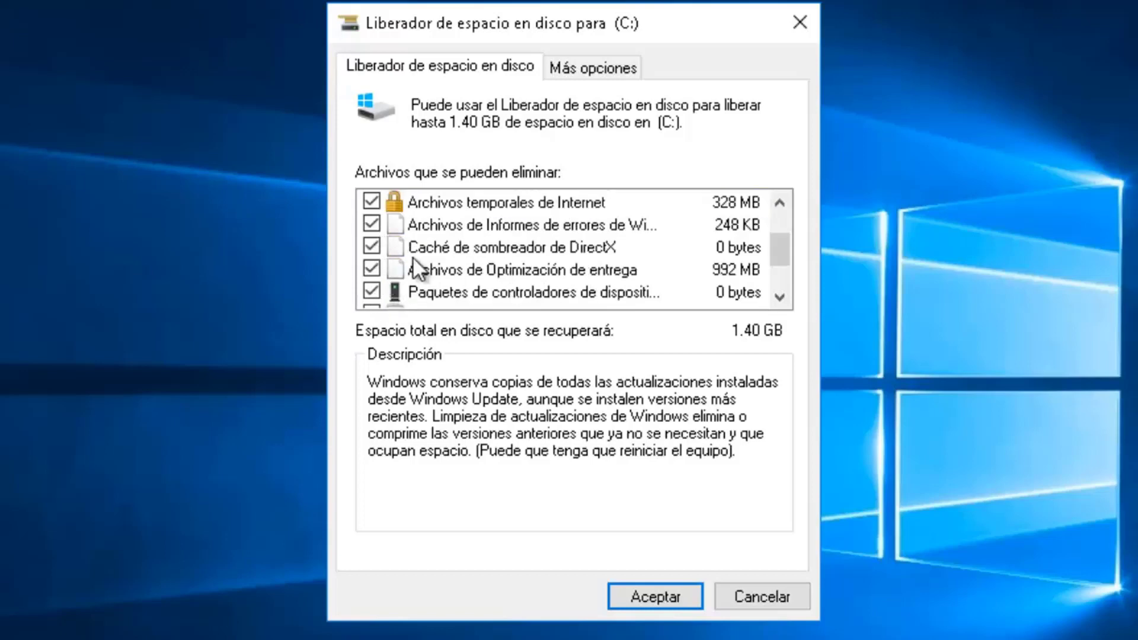
{"action": "scroll", "coordinate": [481, 267], "scroll_direction": "down", "scroll_amount": 1}
{"action": "scroll", "coordinate": [493, 271], "scroll_direction": "up", "scroll_amount": 2}
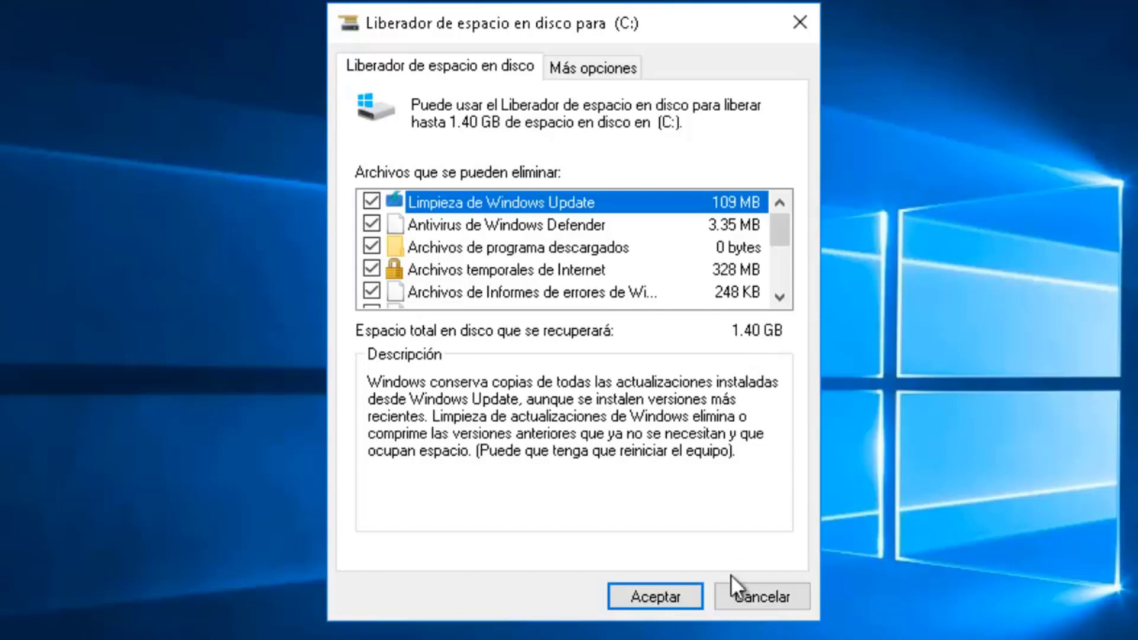
{"action": "left_click", "coordinate": [674, 596]}
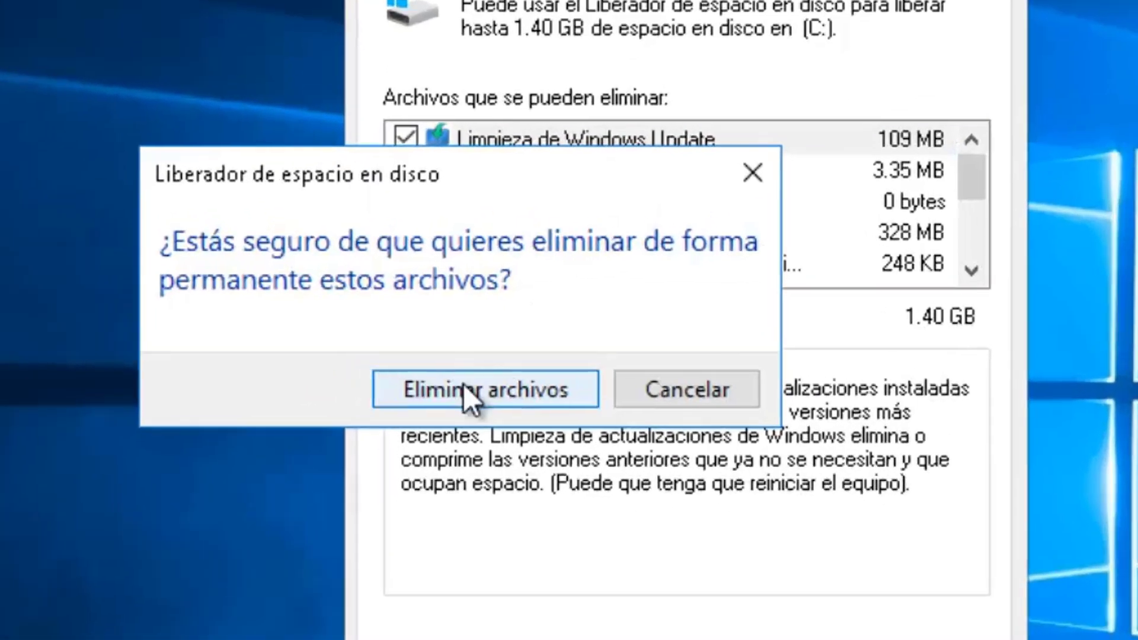
{"action": "left_click", "coordinate": [463, 383]}
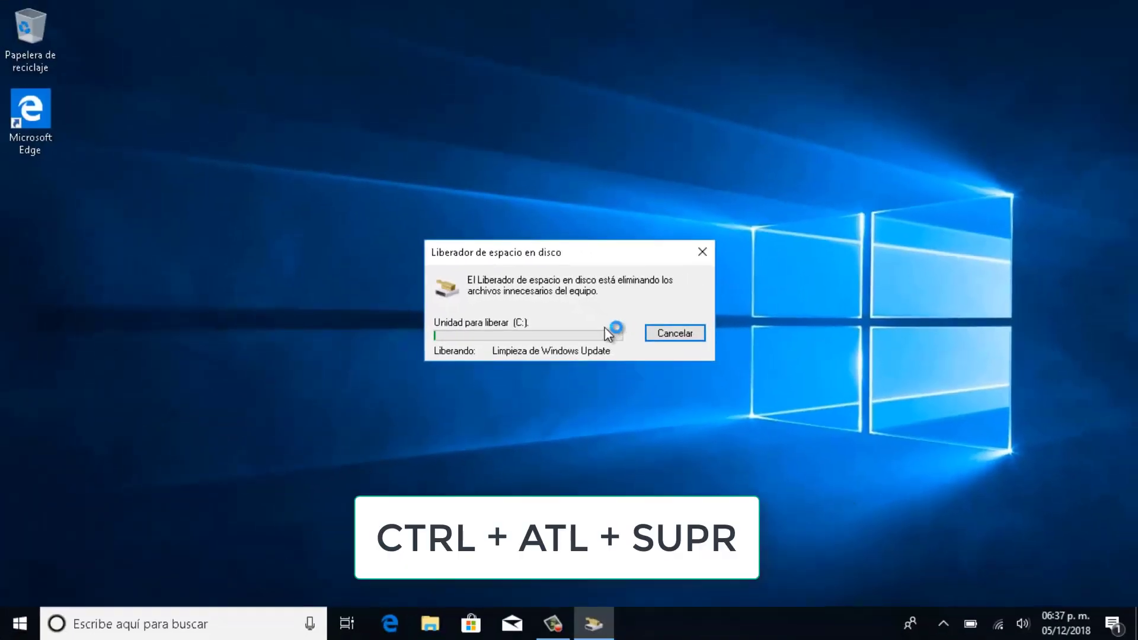
Step: Open the Task Manager with full details and disable Microsoft OneDrive among the startup programs
{"action": "key", "text": "ctrl+alt+Delete"}
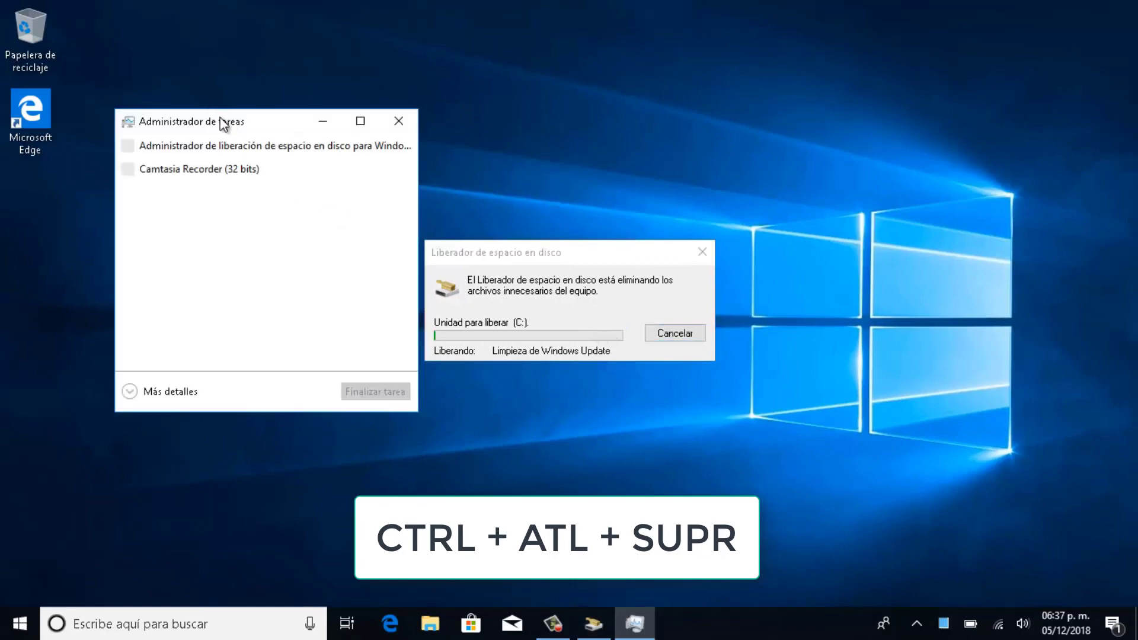
{"action": "left_click_drag", "start_coordinate": [229, 121], "coordinate": [368, 82]}
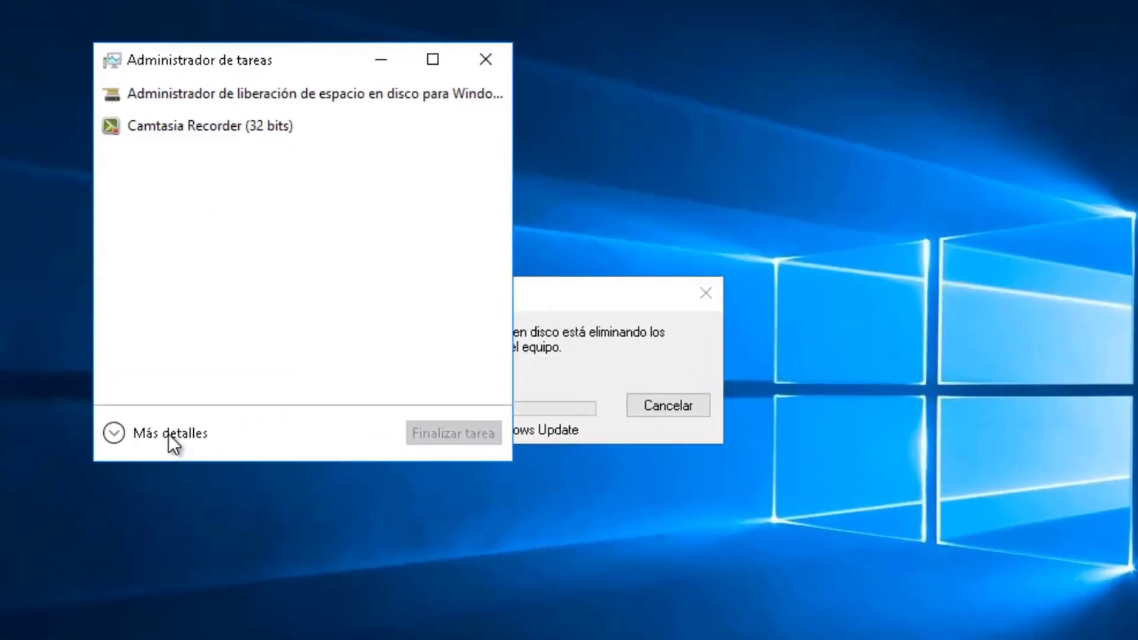
{"action": "left_click", "coordinate": [218, 420]}
{"action": "left_click", "coordinate": [479, 118]}
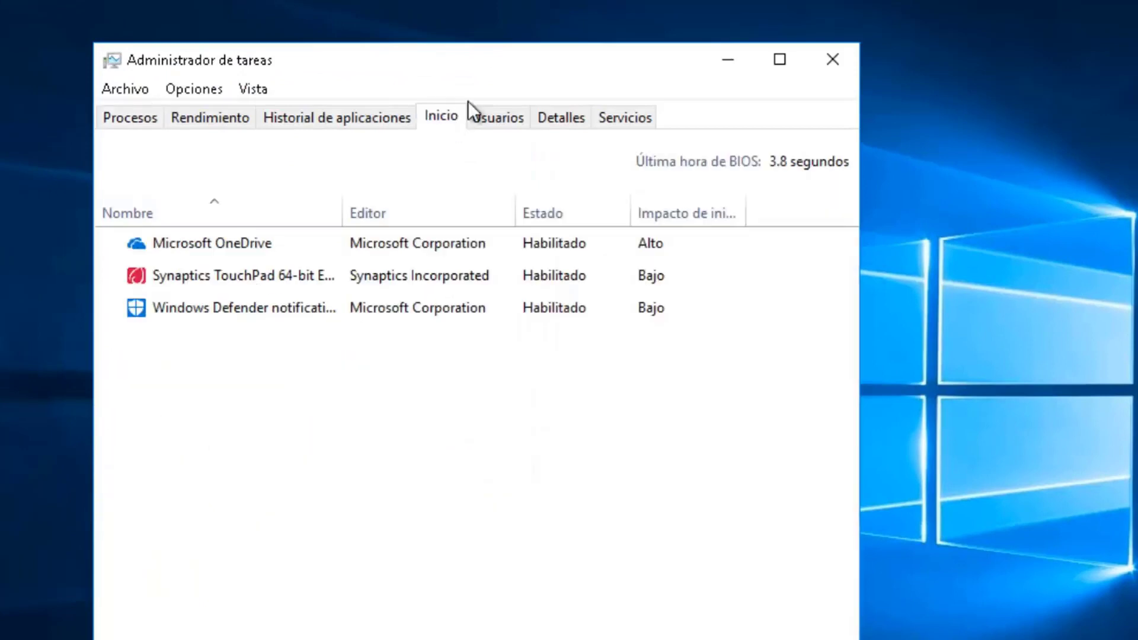
{"action": "left_click_drag", "start_coordinate": [478, 35], "coordinate": [457, 27]}
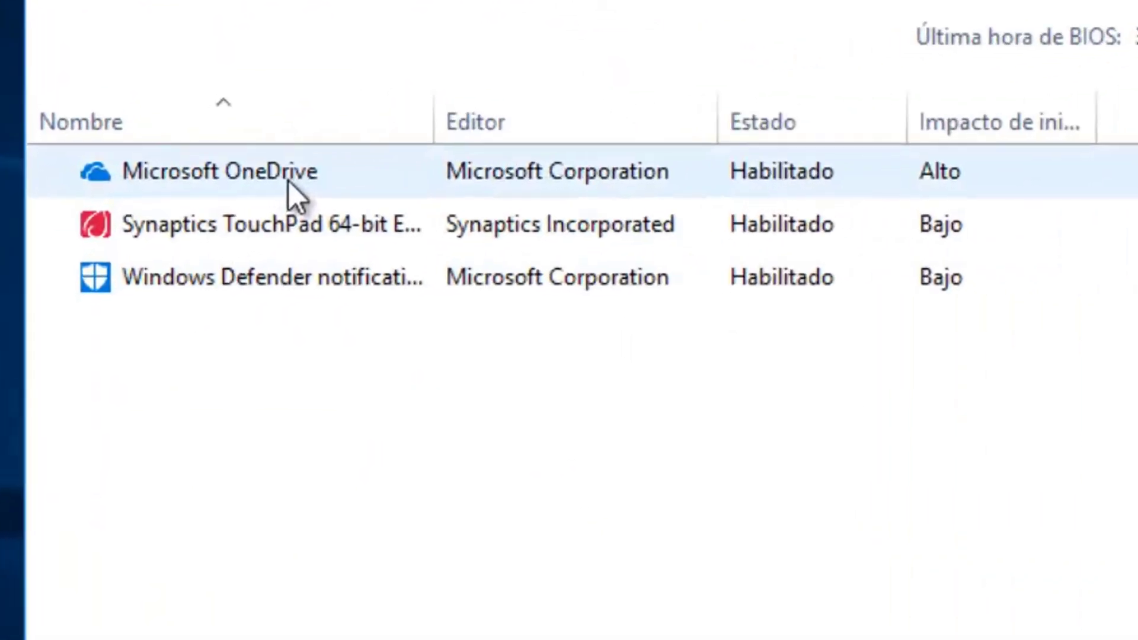
{"action": "right_click", "coordinate": [232, 181]}
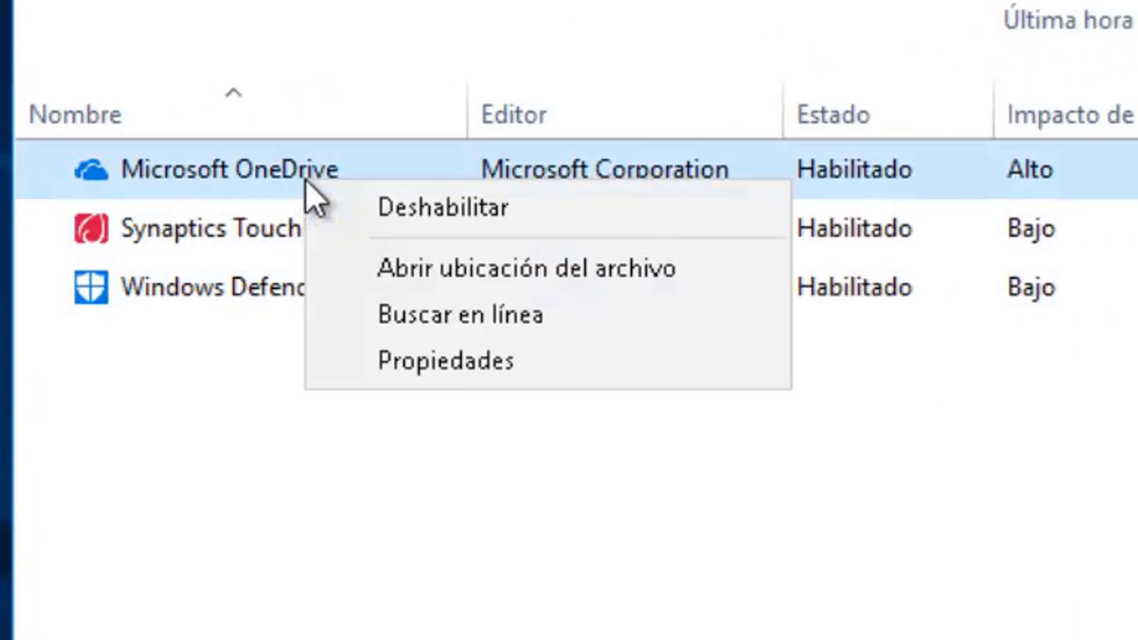
{"action": "left_click", "coordinate": [459, 210]}
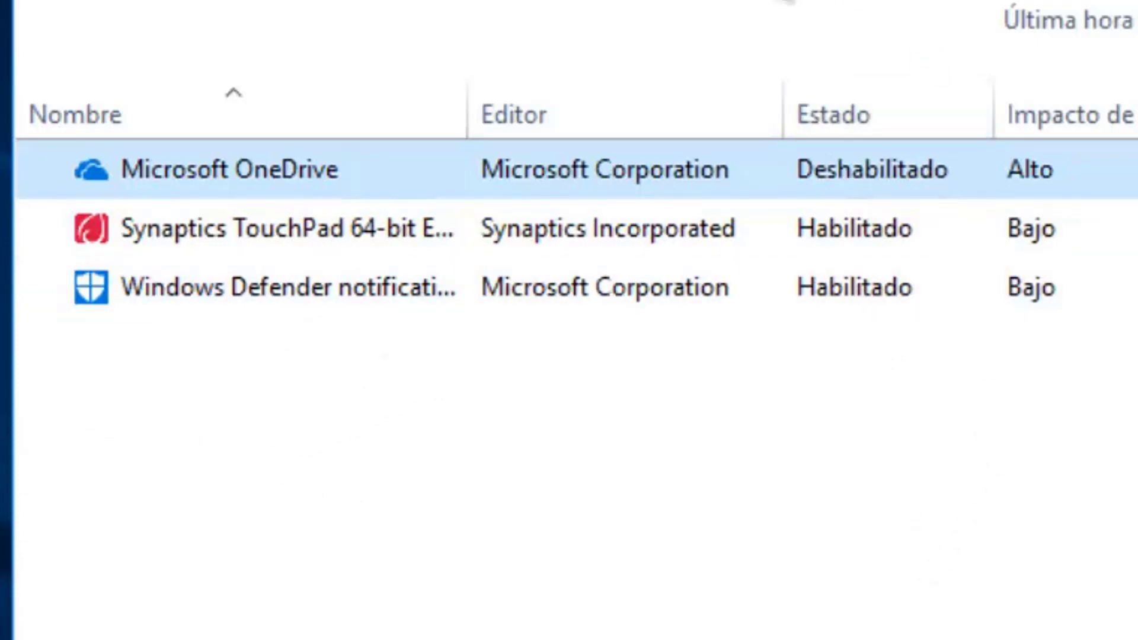
Step: Look over the services list in the Task Manager and close the window
{"action": "key", "text": "ctrl+Tab"}
{"action": "key", "text": "ctrl+Tab"}
{"action": "key", "text": "ctrl+Tab"}
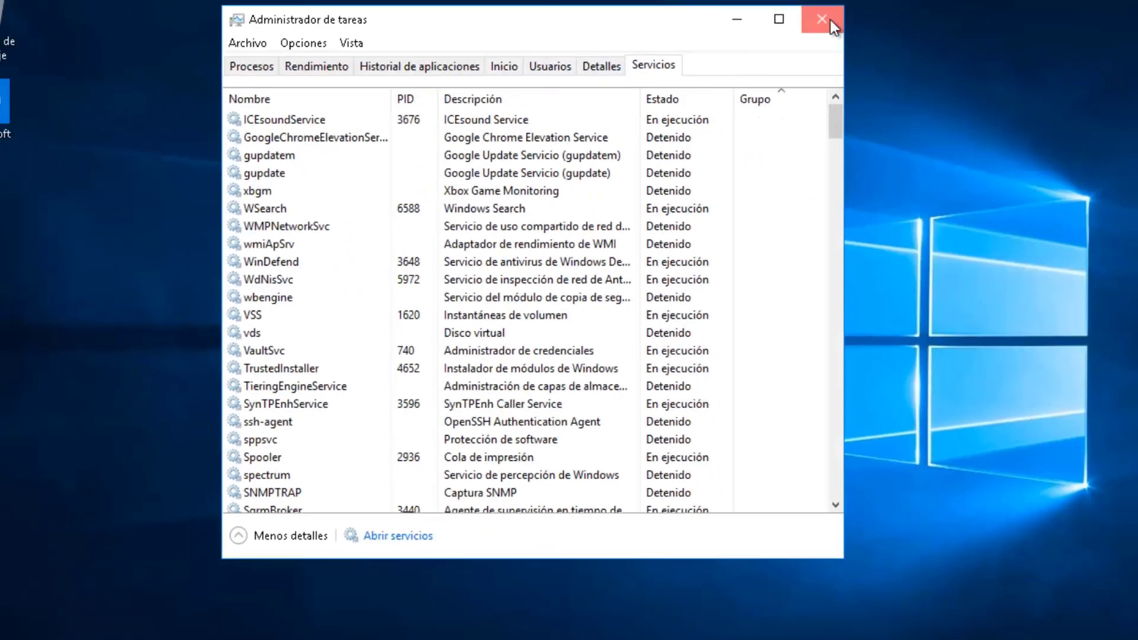
{"action": "left_click", "coordinate": [830, 19]}
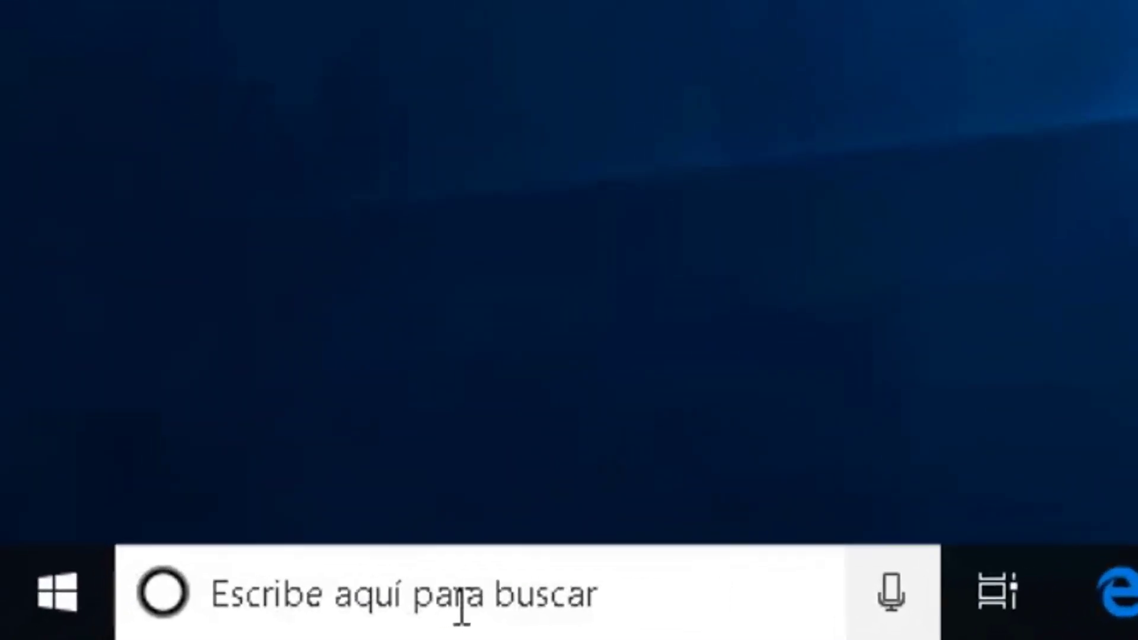
Step: Hide the Cortana search box and the Vista de tareas button on the taskbar
{"action": "right_click", "coordinate": [171, 630]}
{"action": "mouse_move", "coordinate": [593, 132]}
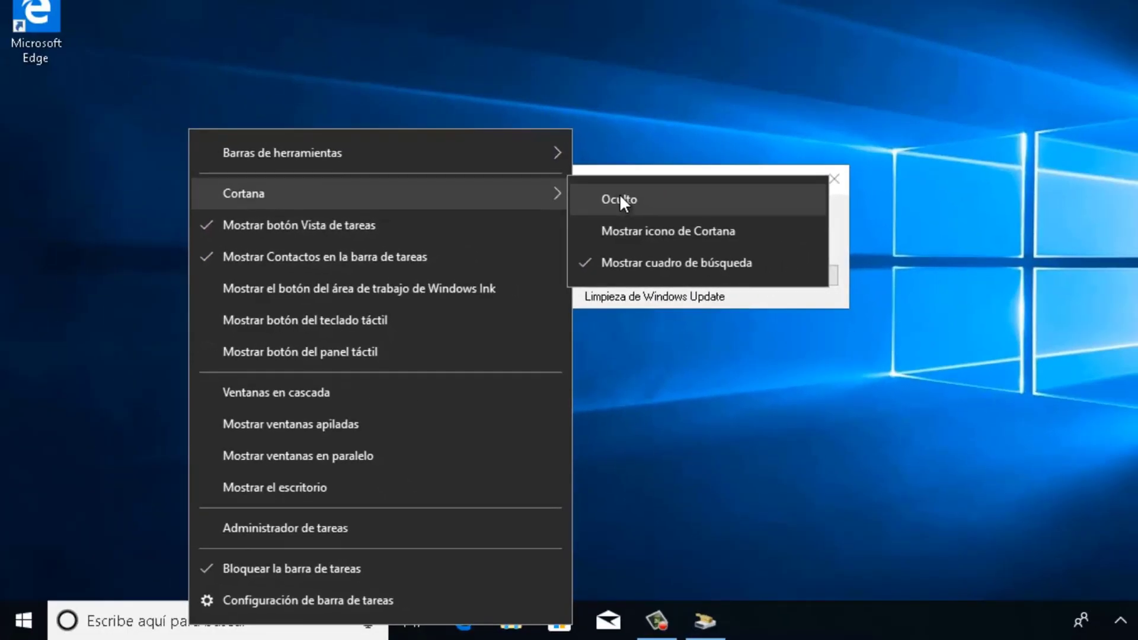
{"action": "left_click", "coordinate": [620, 194]}
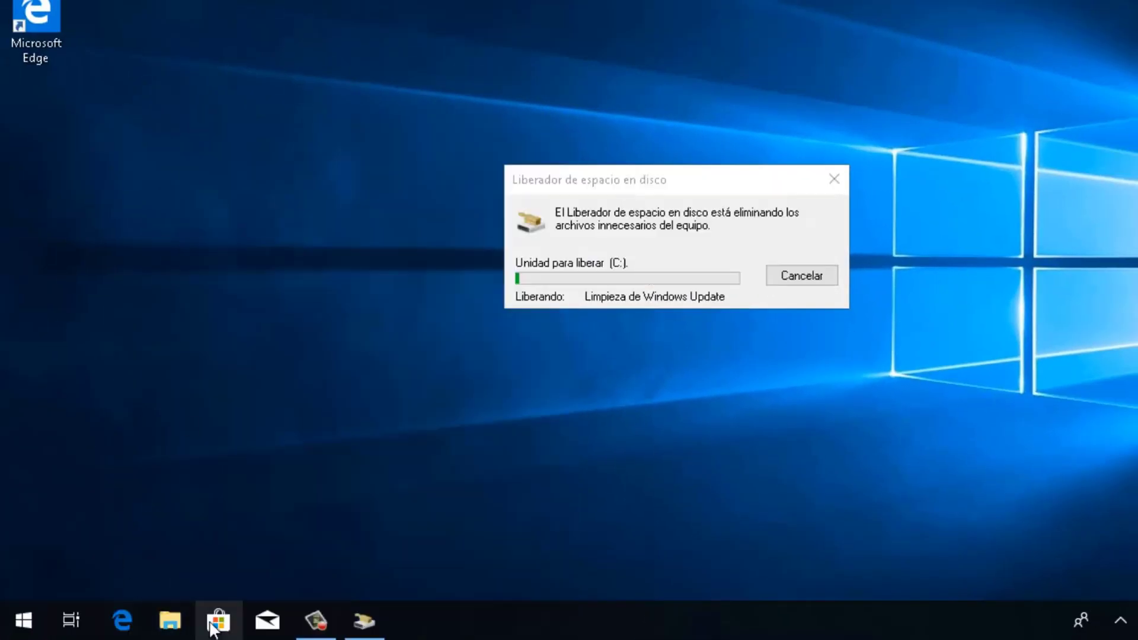
{"action": "right_click", "coordinate": [57, 623]}
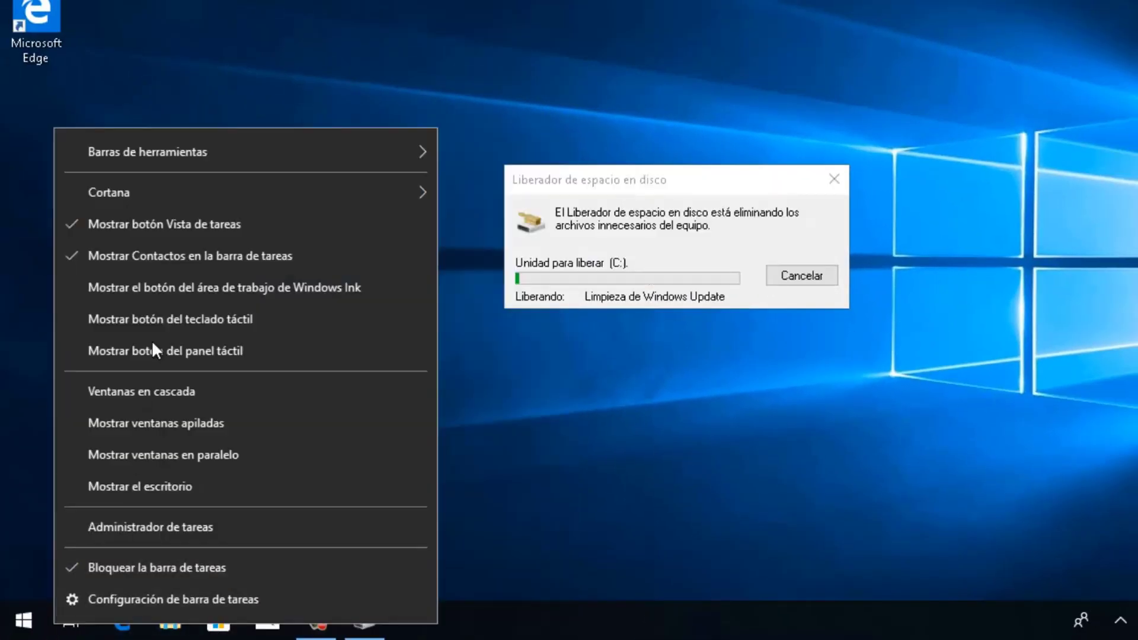
{"action": "left_click", "coordinate": [273, 219]}
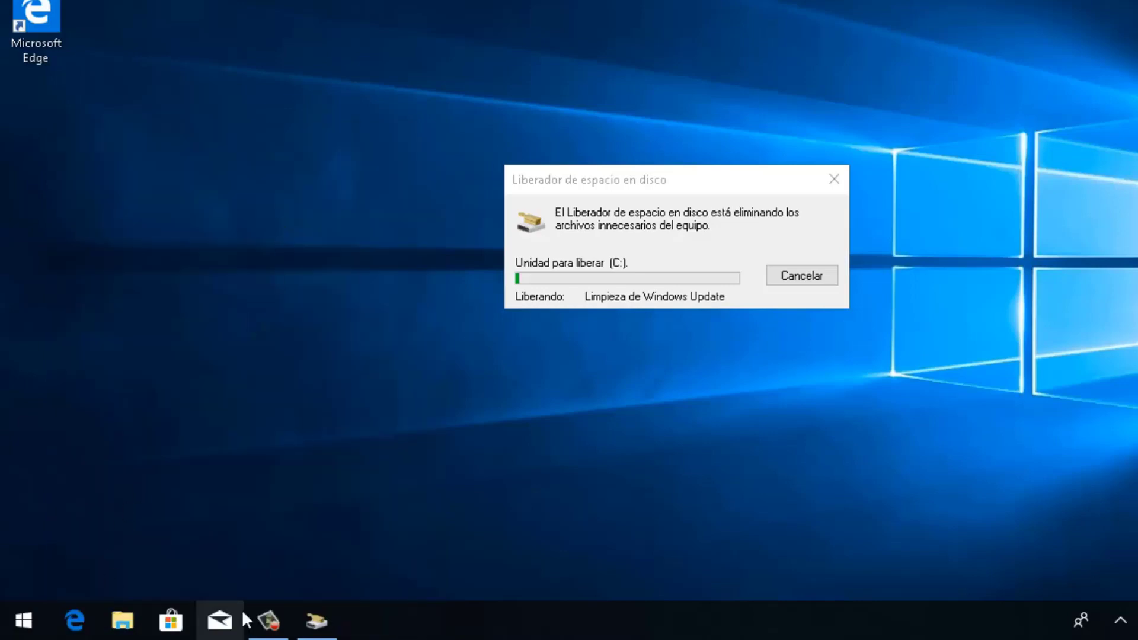
Step: Uninstall Candy Crush Saga from its Start menu tile
{"action": "left_click", "coordinate": [5, 633]}
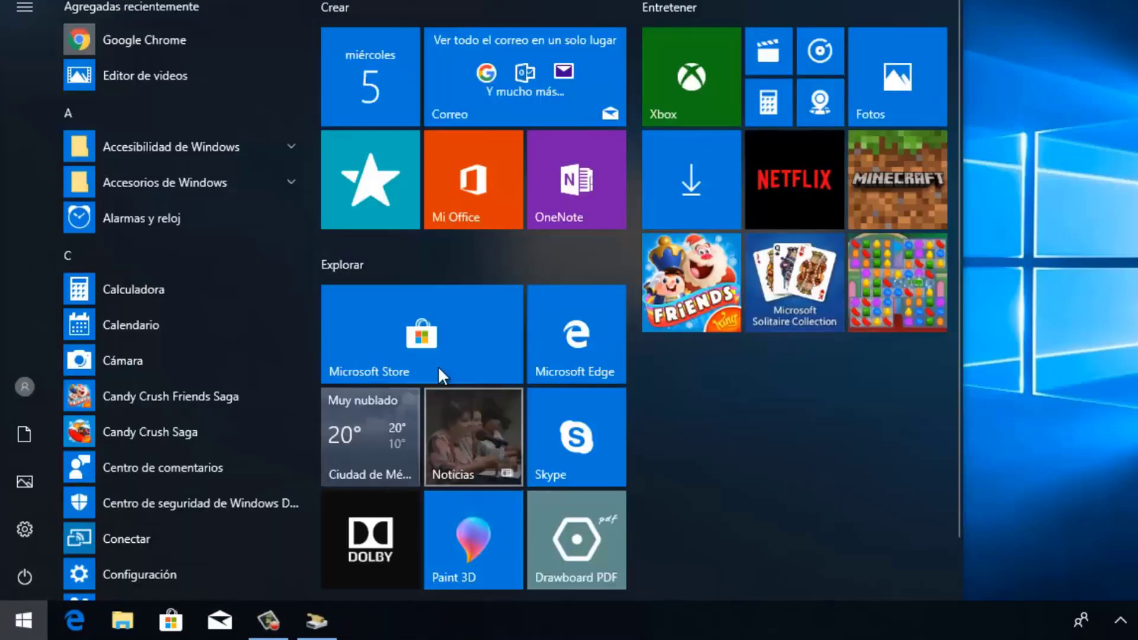
{"action": "left_click", "coordinate": [40, 605]}
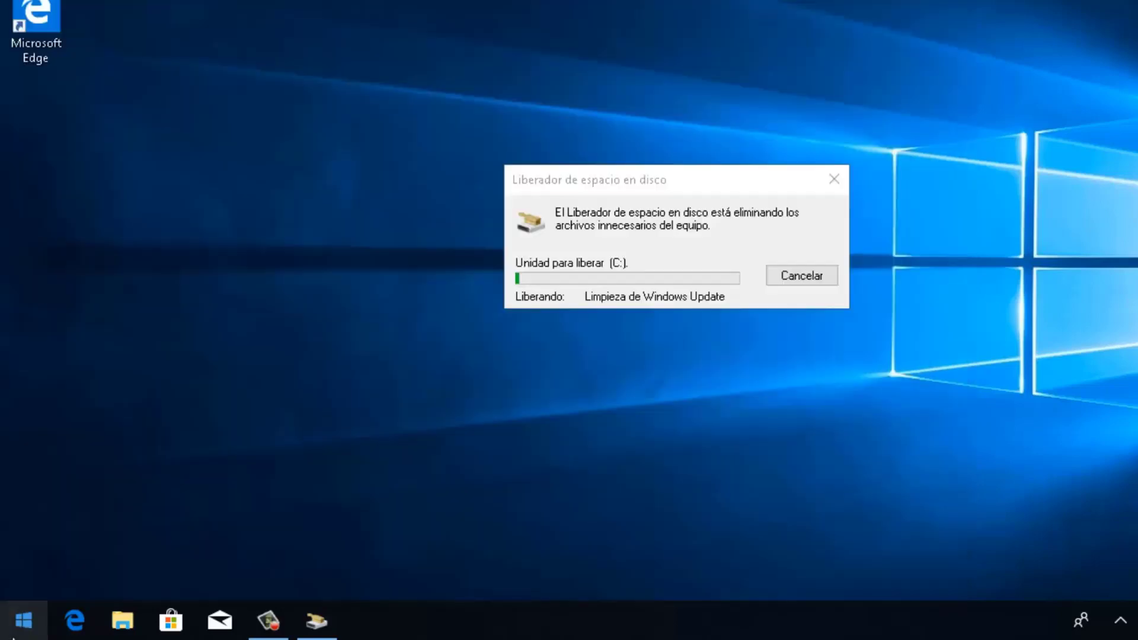
{"action": "left_click", "coordinate": [41, 606]}
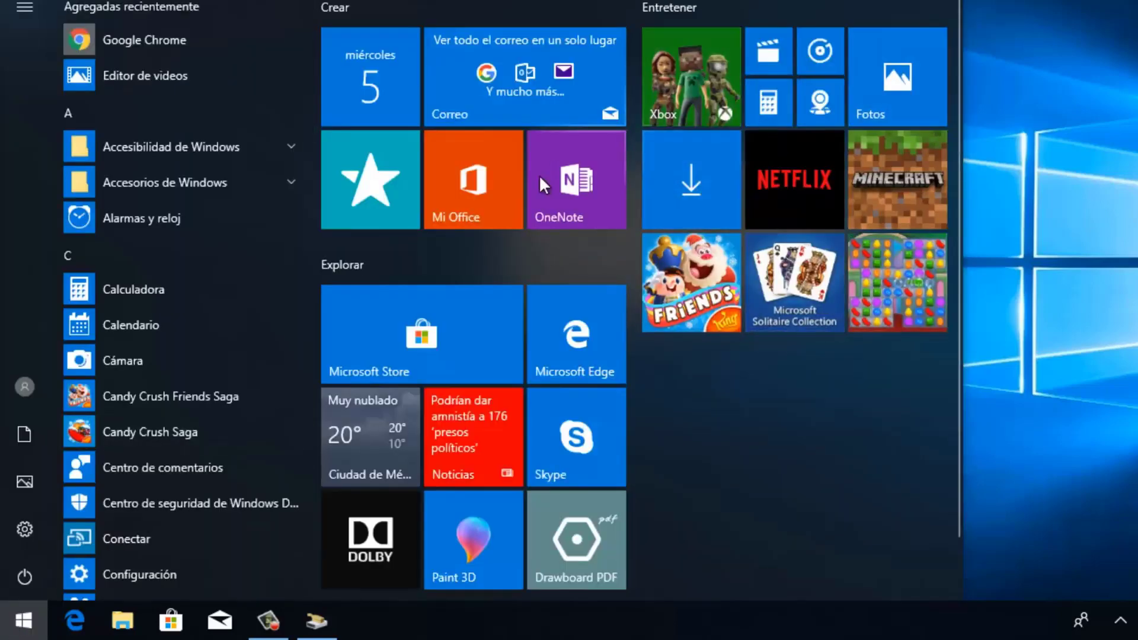
{"action": "right_click", "coordinate": [899, 298]}
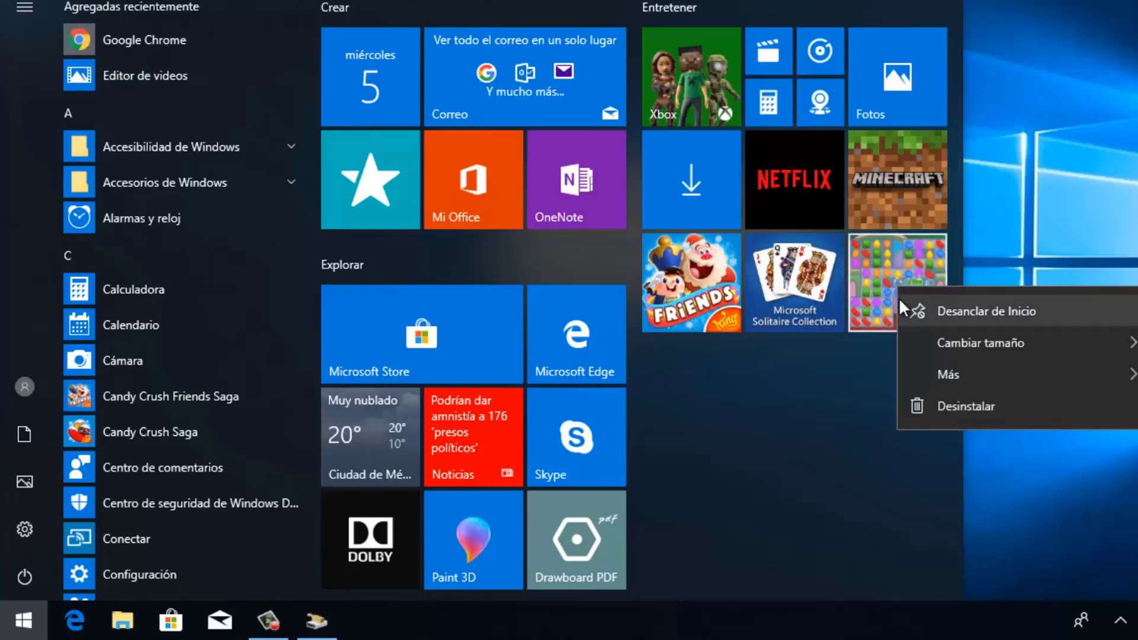
{"action": "left_click", "coordinate": [970, 401]}
{"action": "left_click", "coordinate": [952, 203]}
Step: Remove the Solitaire Collection, Candy Crush Friends Saga, Netflix and download-arrow tiles from the Start menu and uninstall Minecraft
{"action": "right_click", "coordinate": [781, 284]}
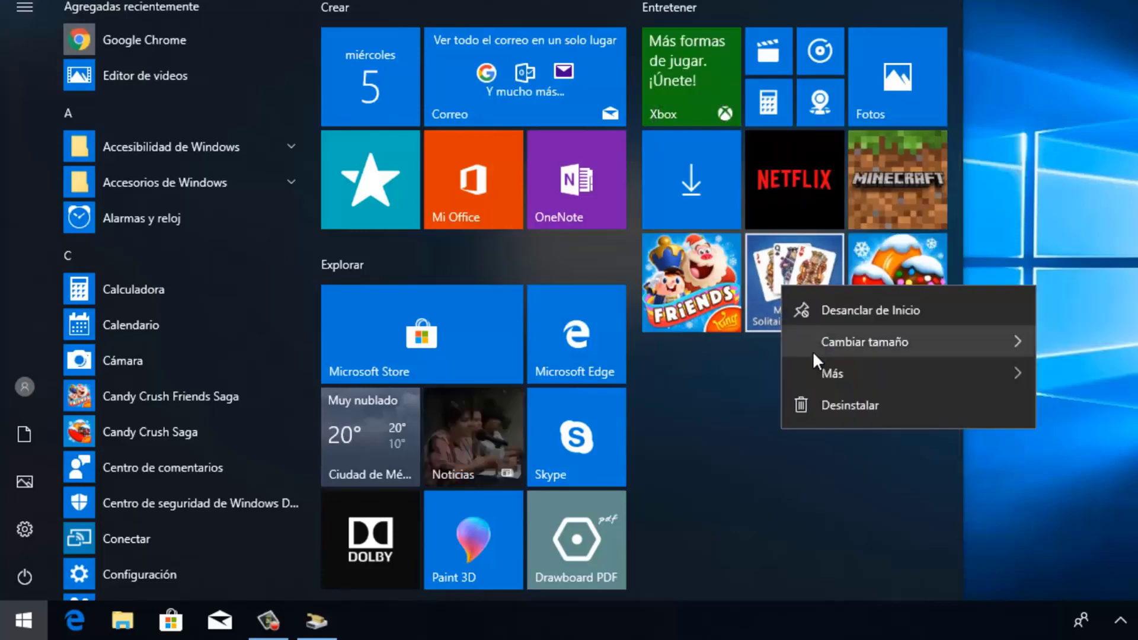
{"action": "right_click", "coordinate": [674, 307]}
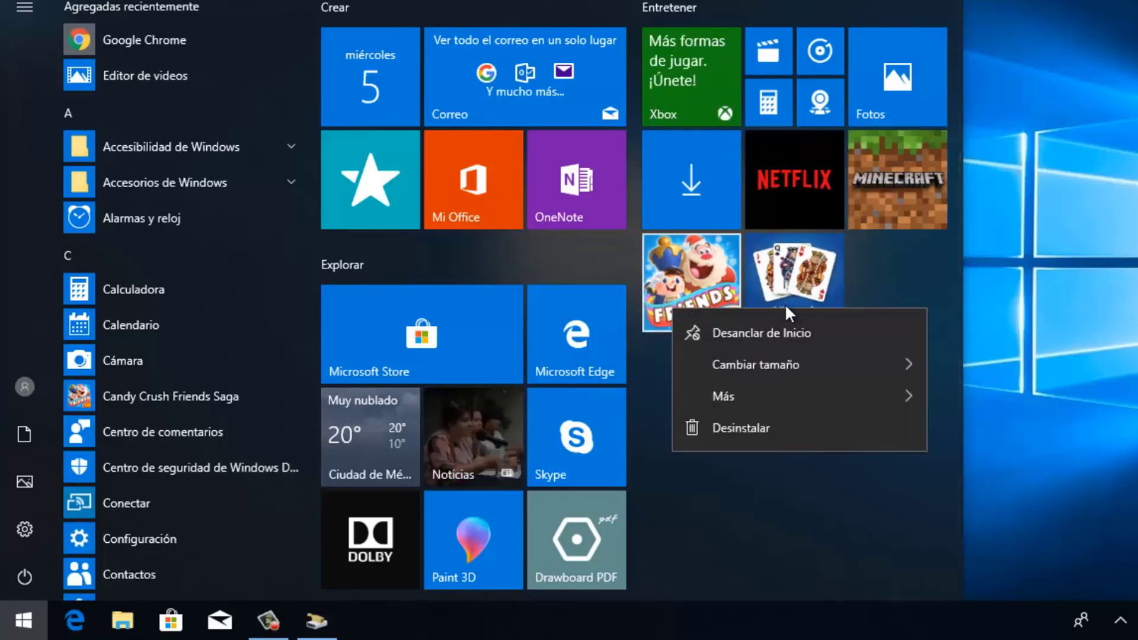
{"action": "right_click", "coordinate": [786, 264]}
{"action": "left_click", "coordinate": [838, 374]}
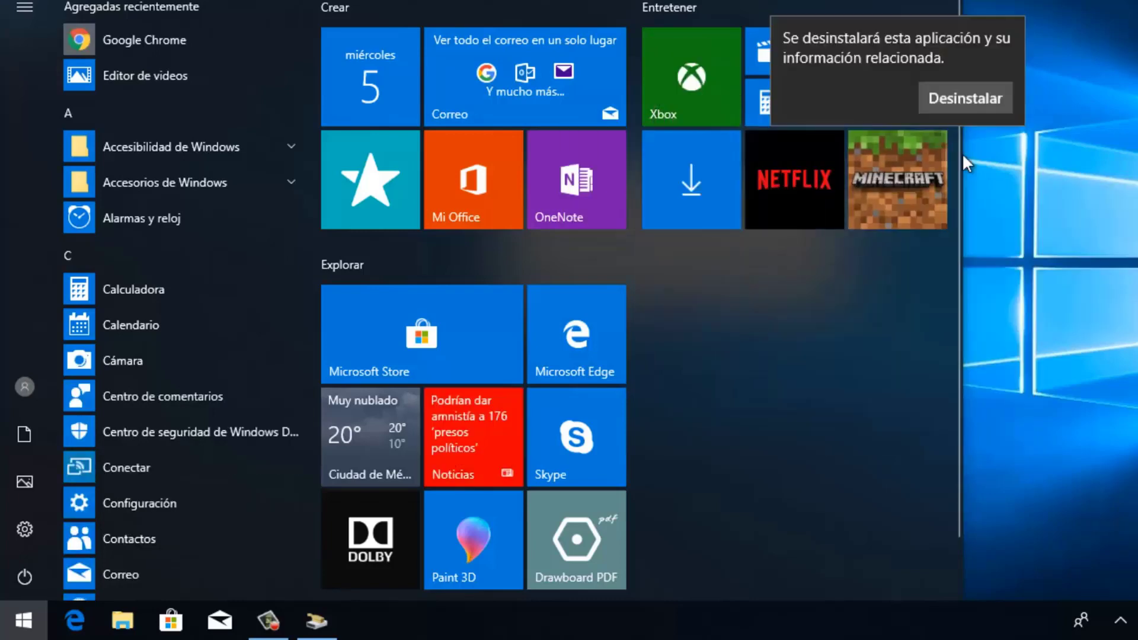
{"action": "left_click", "coordinate": [862, 101]}
{"action": "right_click", "coordinate": [688, 154]}
Step: Unpin the remaining Entretener tiles from the Start menu: Fotos, the four small app tiles and Xbox
{"action": "right_click", "coordinate": [928, 80]}
{"action": "mouse_move", "coordinate": [976, 164]}
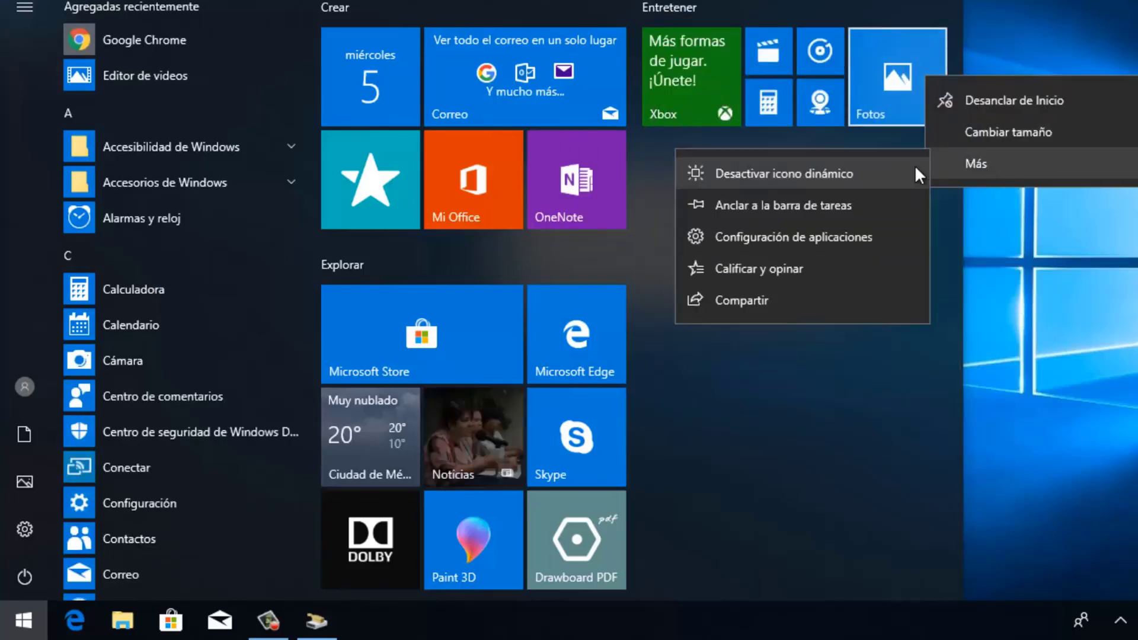
{"action": "left_click", "coordinate": [1008, 100]}
{"action": "right_click", "coordinate": [820, 101]}
{"action": "right_click", "coordinate": [770, 52]}
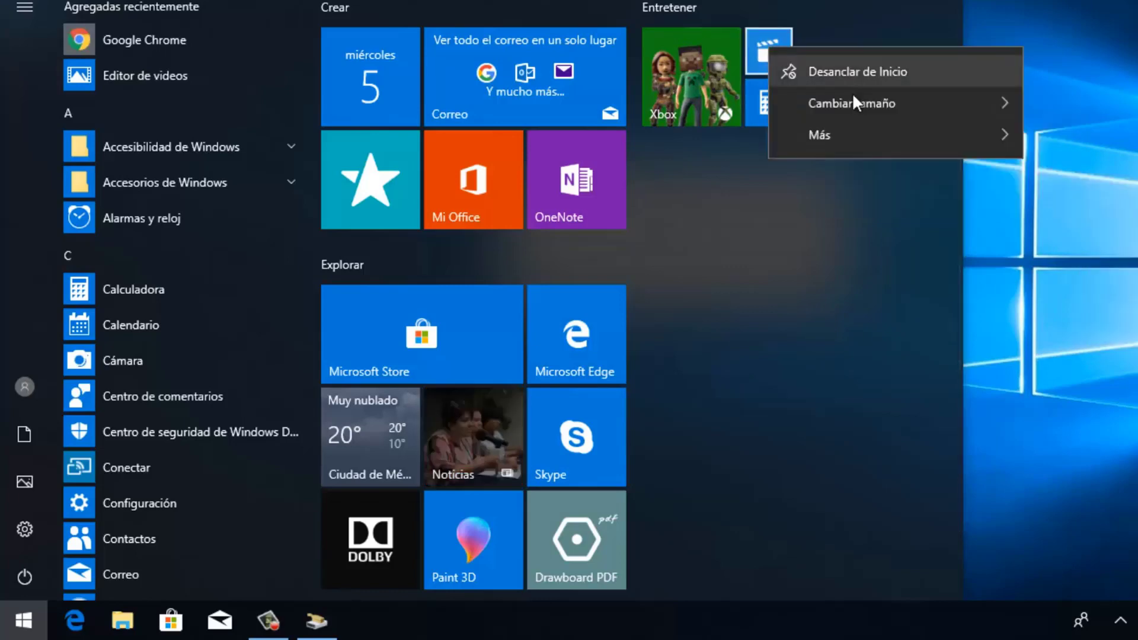
{"action": "left_click", "coordinate": [857, 71]}
{"action": "right_click", "coordinate": [706, 83]}
{"action": "left_click", "coordinate": [827, 101]}
Step: Unpin Drawboard PDF and Paint 3D from the Start menu and uninstall the Dolby app
{"action": "right_click", "coordinate": [573, 539]}
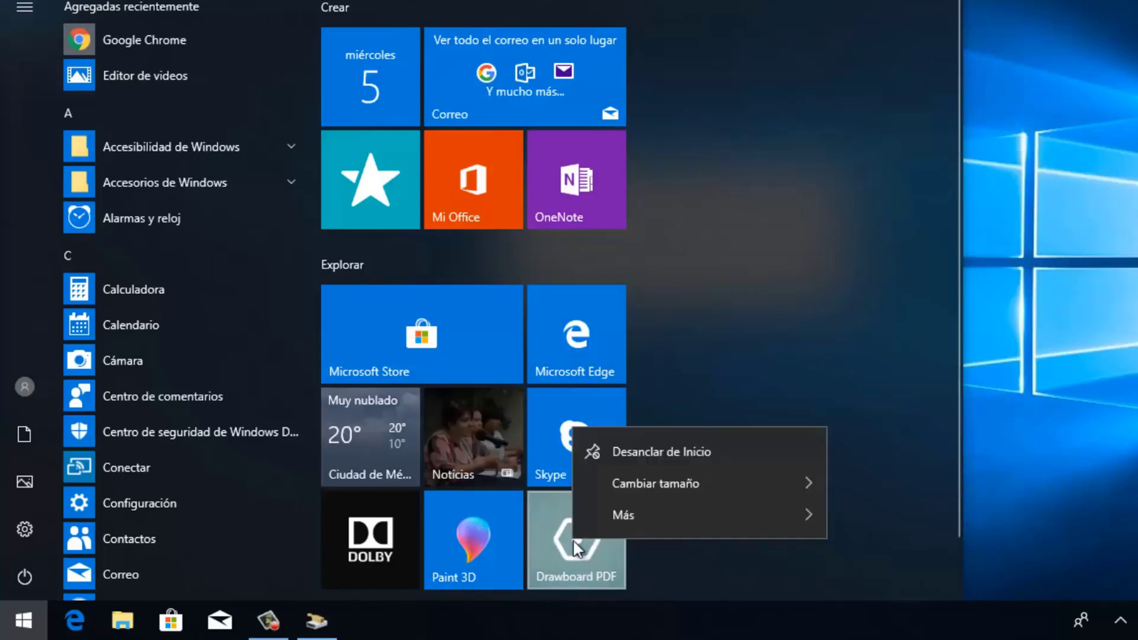
{"action": "left_click", "coordinate": [662, 452]}
{"action": "right_click", "coordinate": [496, 521]}
{"action": "left_click", "coordinate": [638, 450]}
{"action": "right_click", "coordinate": [385, 570]}
{"action": "left_click", "coordinate": [478, 505]}
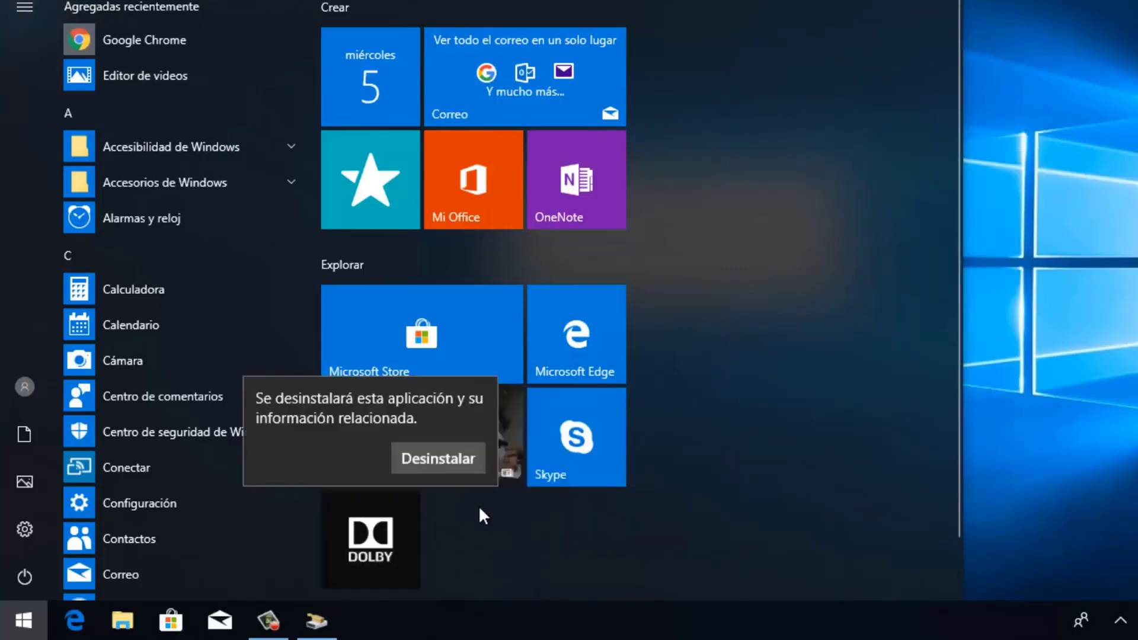
{"action": "left_click", "coordinate": [468, 460]}
Step: Unpin the rest of the Explorar group from the Start menu: weather, Noticias, Skype, Microsoft Edge and Microsoft Store
{"action": "right_click", "coordinate": [405, 428]}
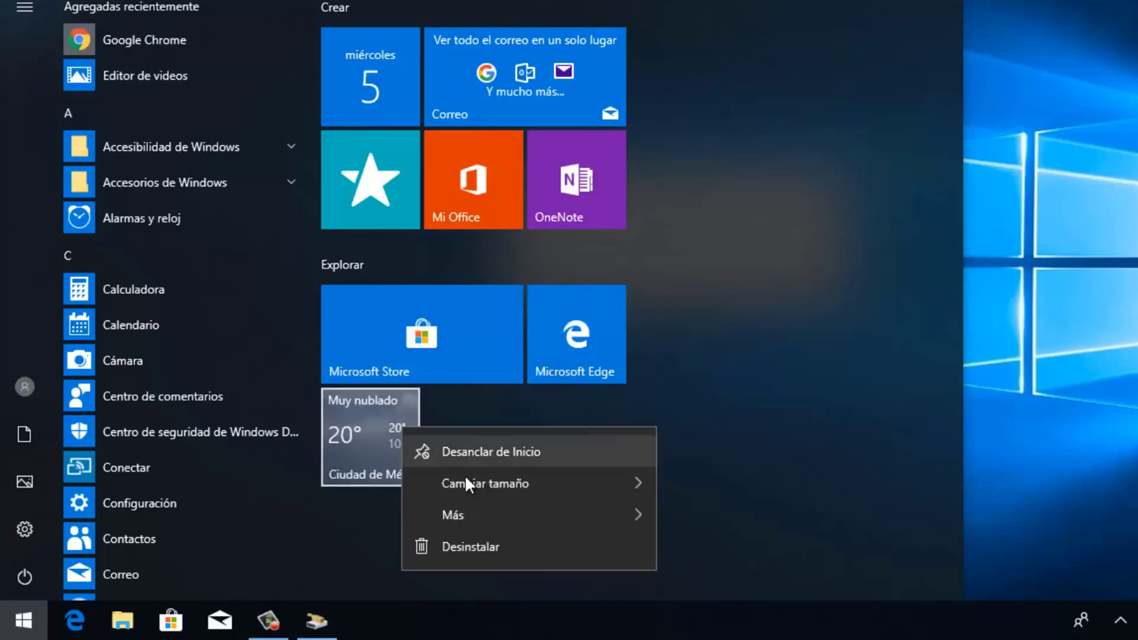
{"action": "left_click", "coordinate": [465, 452]}
{"action": "right_click", "coordinate": [593, 291]}
{"action": "left_click", "coordinate": [638, 339]}
{"action": "right_click", "coordinate": [406, 334]}
{"action": "mouse_move", "coordinate": [641, 421]}
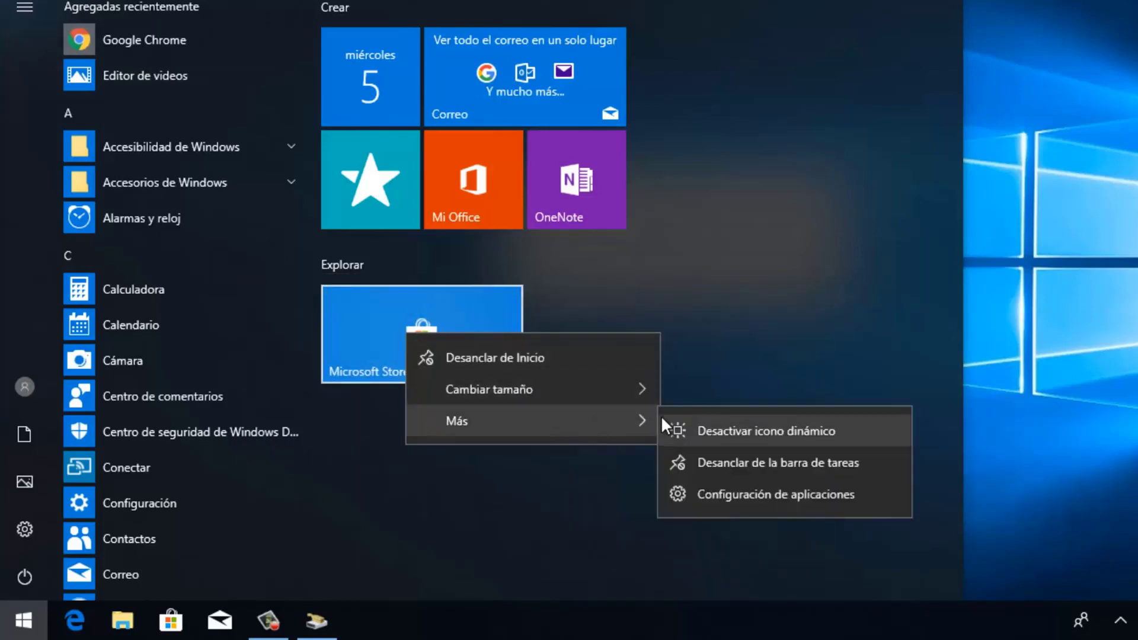
{"action": "left_click", "coordinate": [592, 357]}
Step: Unpin all Crear tiles from the Start menu: OneNote, Mi Office, the star tile, Correo and the calendar
{"action": "right_click", "coordinate": [538, 223]}
{"action": "left_click", "coordinate": [596, 253]}
{"action": "right_click", "coordinate": [510, 178]}
{"action": "left_click", "coordinate": [569, 273]}
{"action": "left_click", "coordinate": [523, 97]}
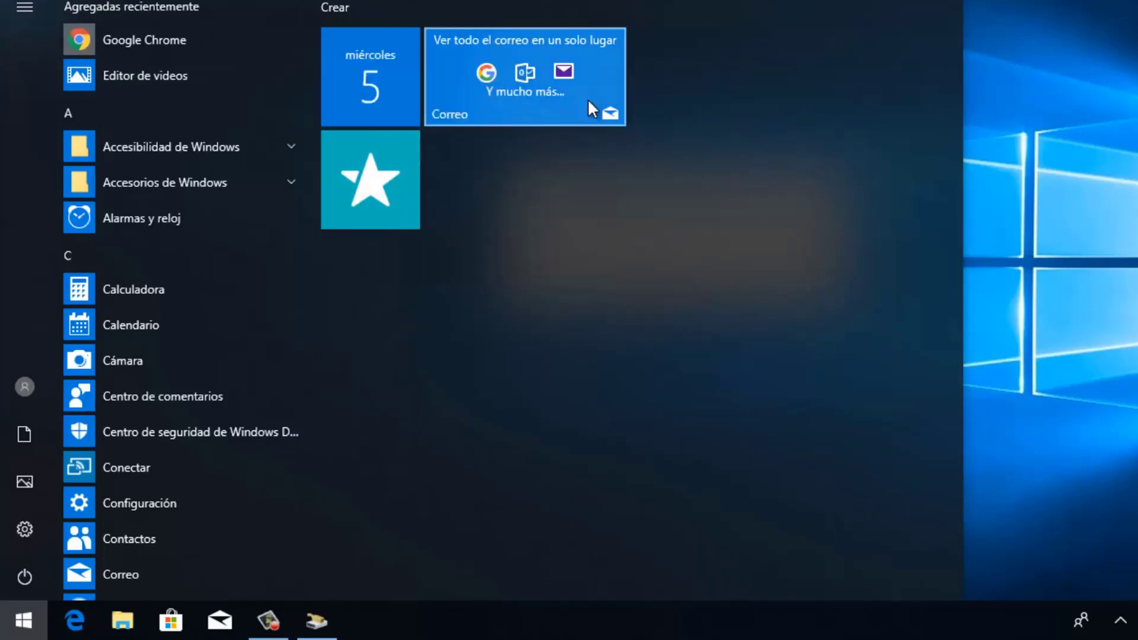
{"action": "right_click", "coordinate": [383, 77]}
{"action": "left_click", "coordinate": [450, 99]}
Step: Narrow the Start menu to the width of its app list and reopen it to check the layout
{"action": "left_click_drag", "start_coordinate": [964, 202], "coordinate": [322, 190]}
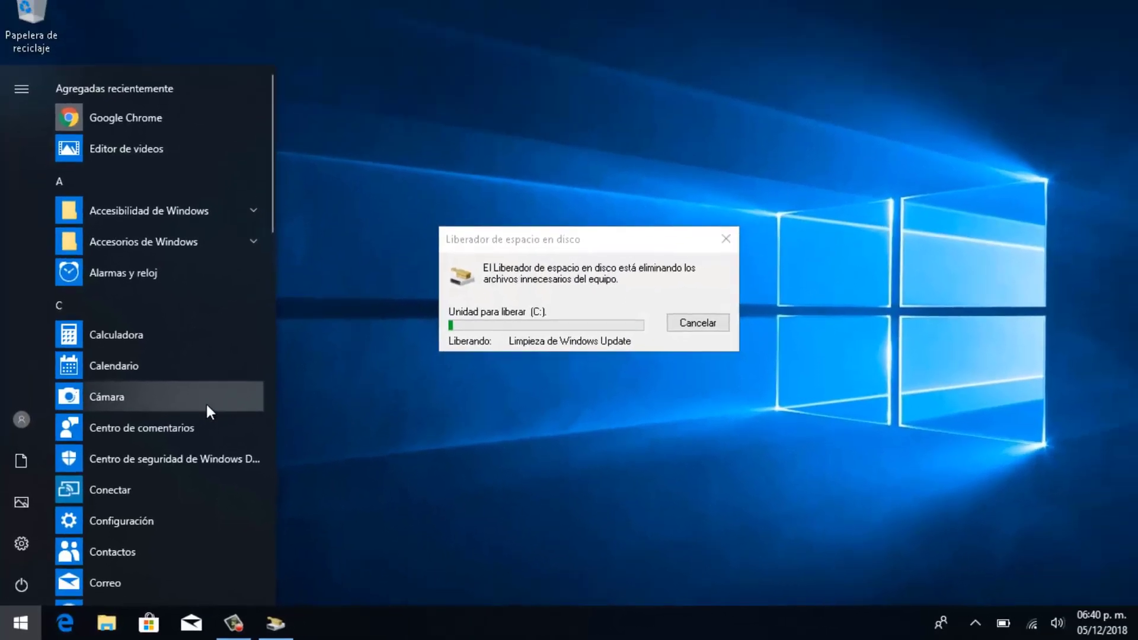
{"action": "left_click", "coordinate": [19, 633]}
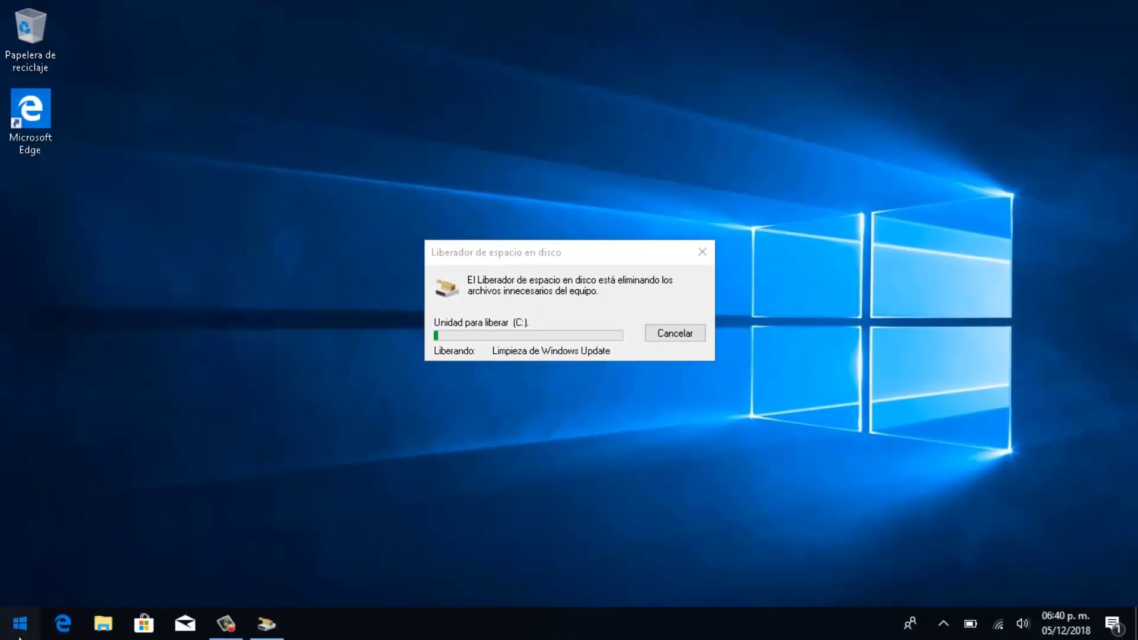
{"action": "left_click", "coordinate": [19, 633]}
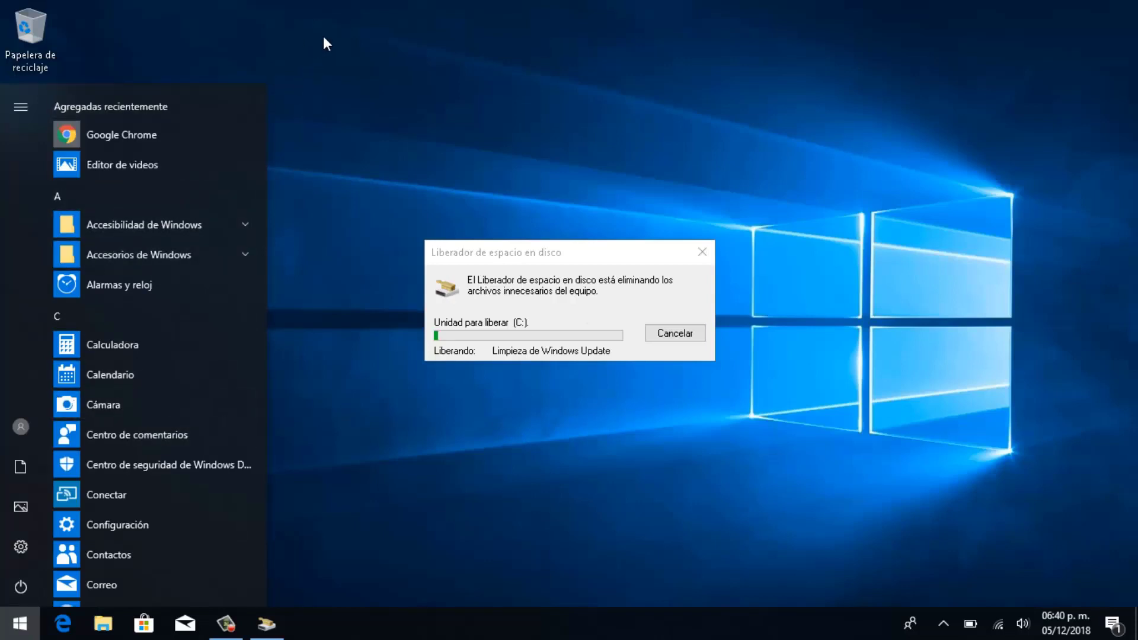
{"action": "left_click", "coordinate": [344, 49]}
{"action": "left_click", "coordinate": [19, 624]}
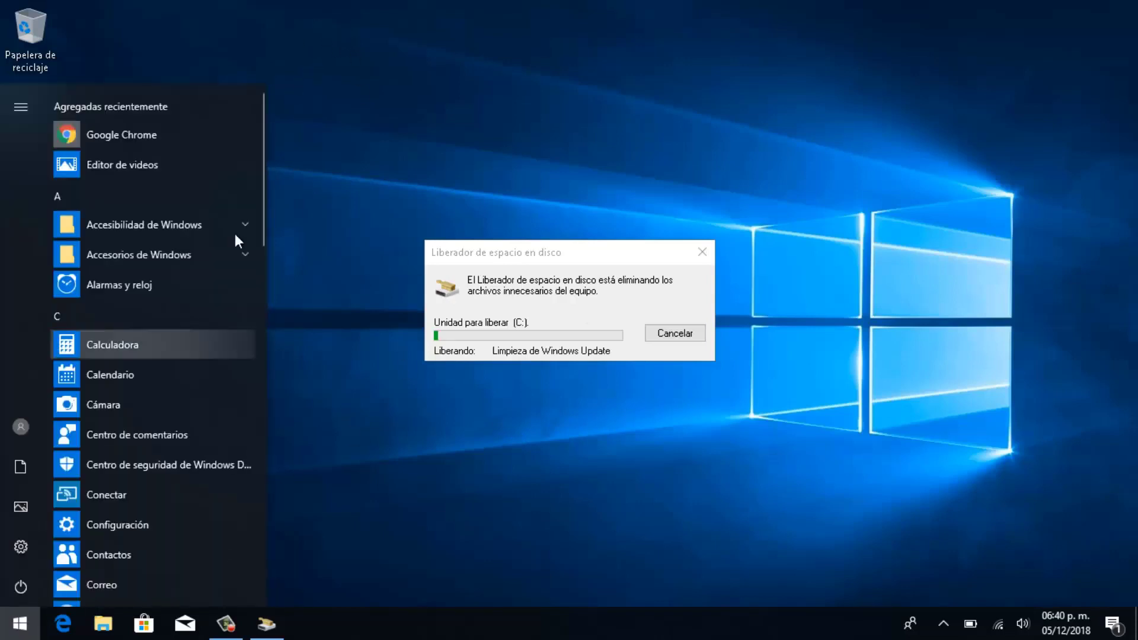
{"action": "left_click", "coordinate": [818, 605]}
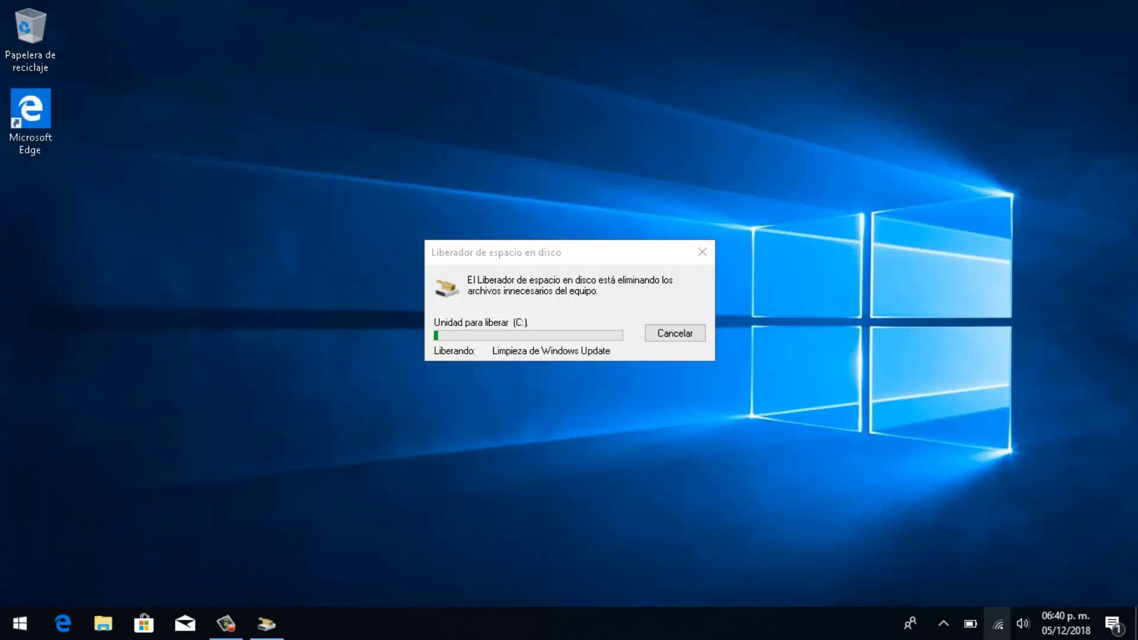
Step: Look over the hidden notification icons and the Start menu, and move the Liberador de espacio en disco window slightly
{"action": "left_click", "coordinate": [943, 625]}
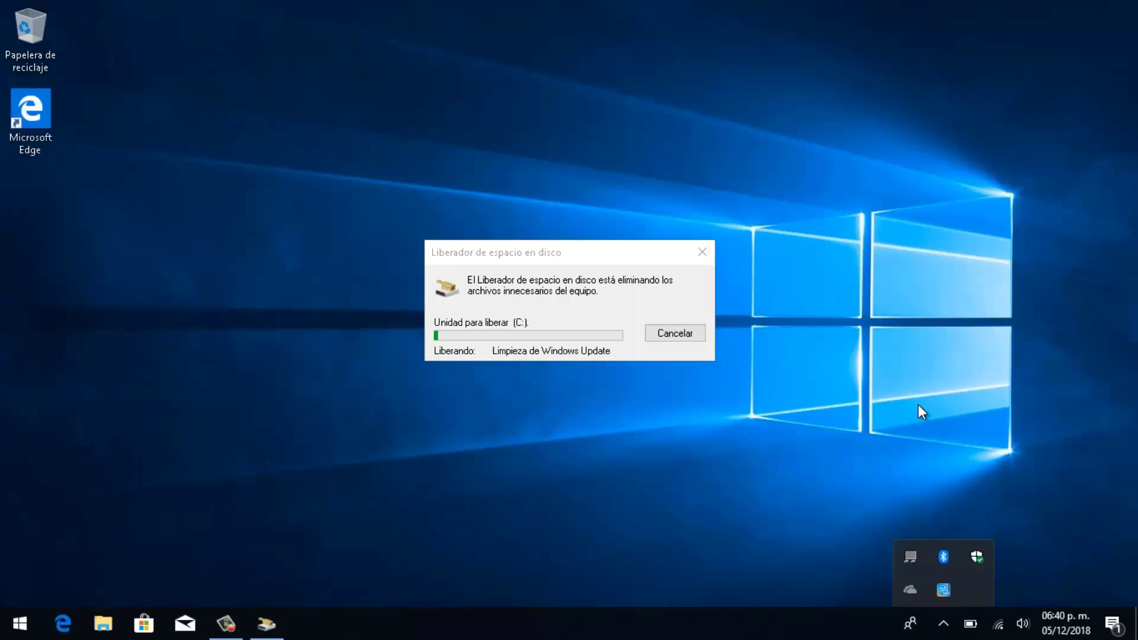
{"action": "left_click", "coordinate": [546, 264]}
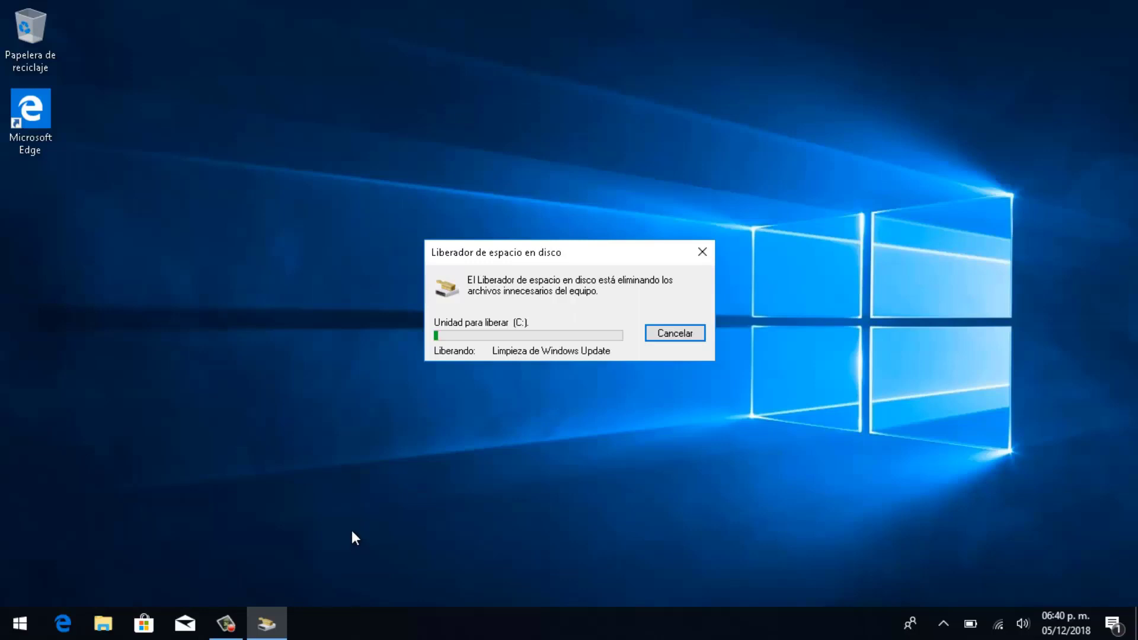
{"action": "key", "text": "super"}
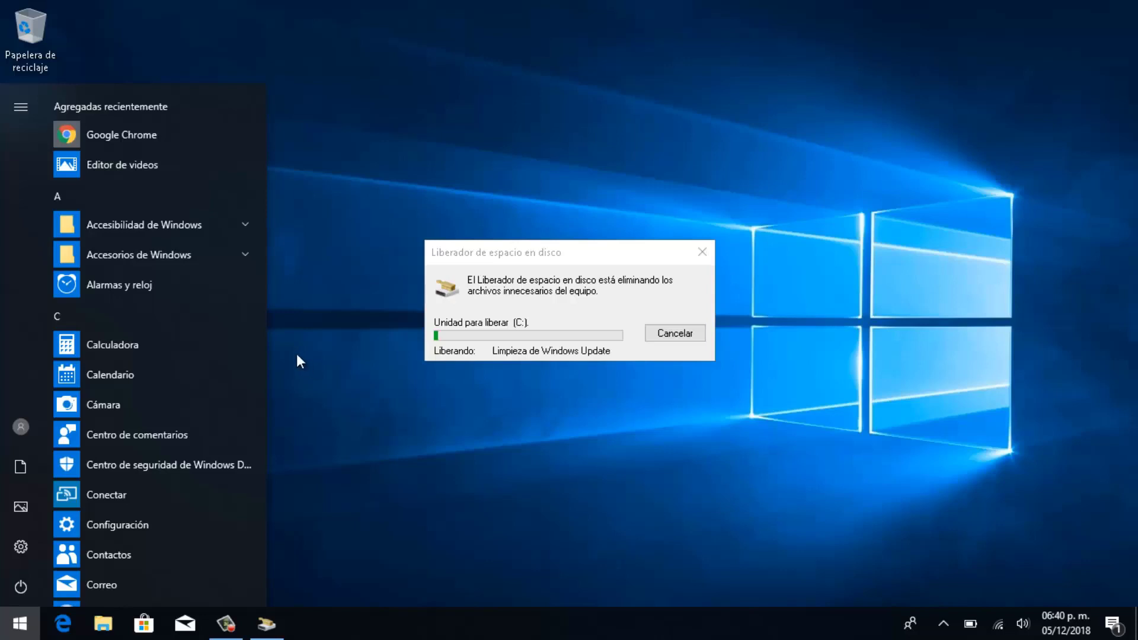
{"action": "left_click", "coordinate": [626, 252]}
{"action": "left_click_drag", "start_coordinate": [626, 253], "coordinate": [646, 222]}
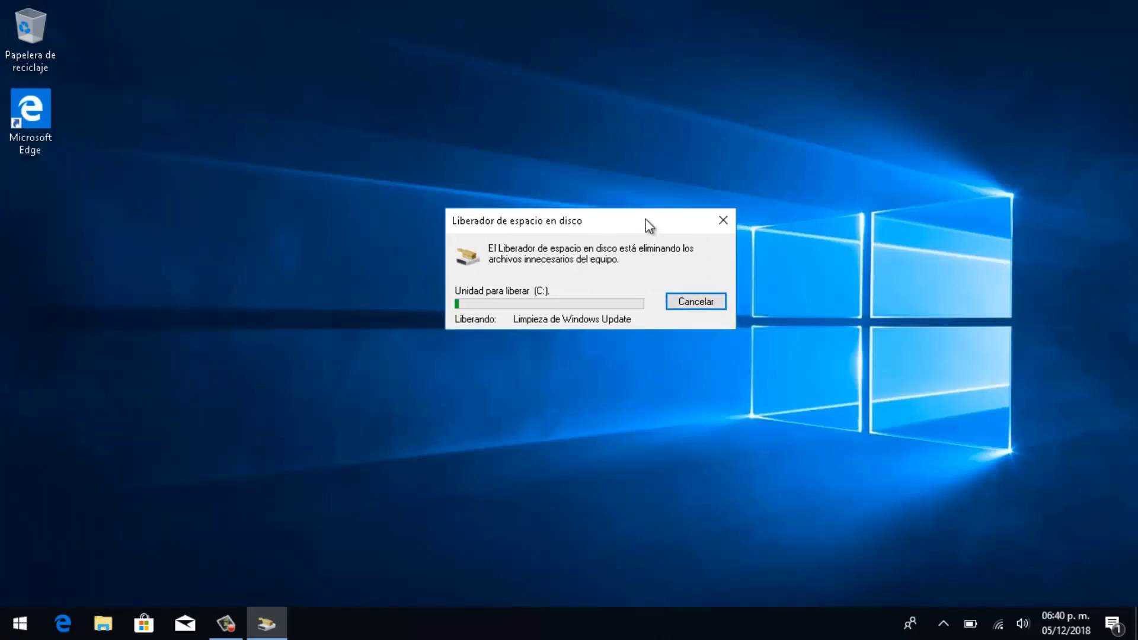